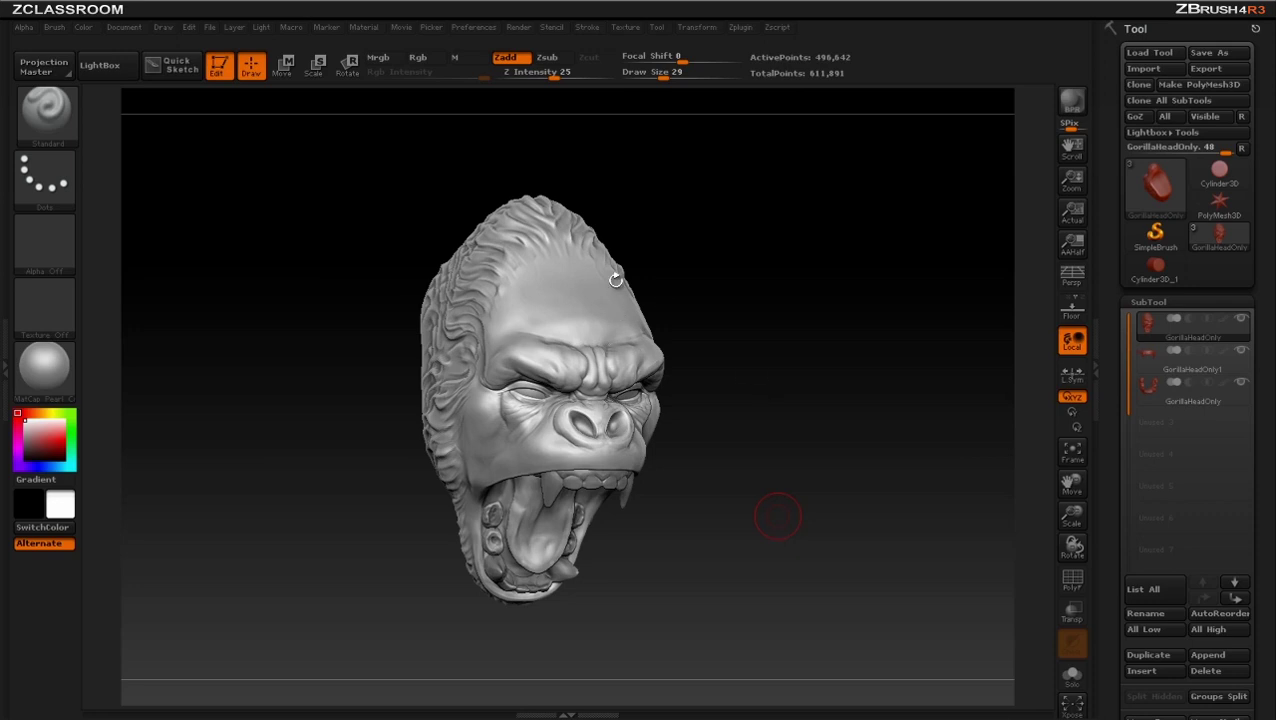
# Leave Edit mode on the gorilla head and clear the canvas with Ctrl+N
pyautogui.moveTo(762, 320); pyautogui.dragTo(784, 330)
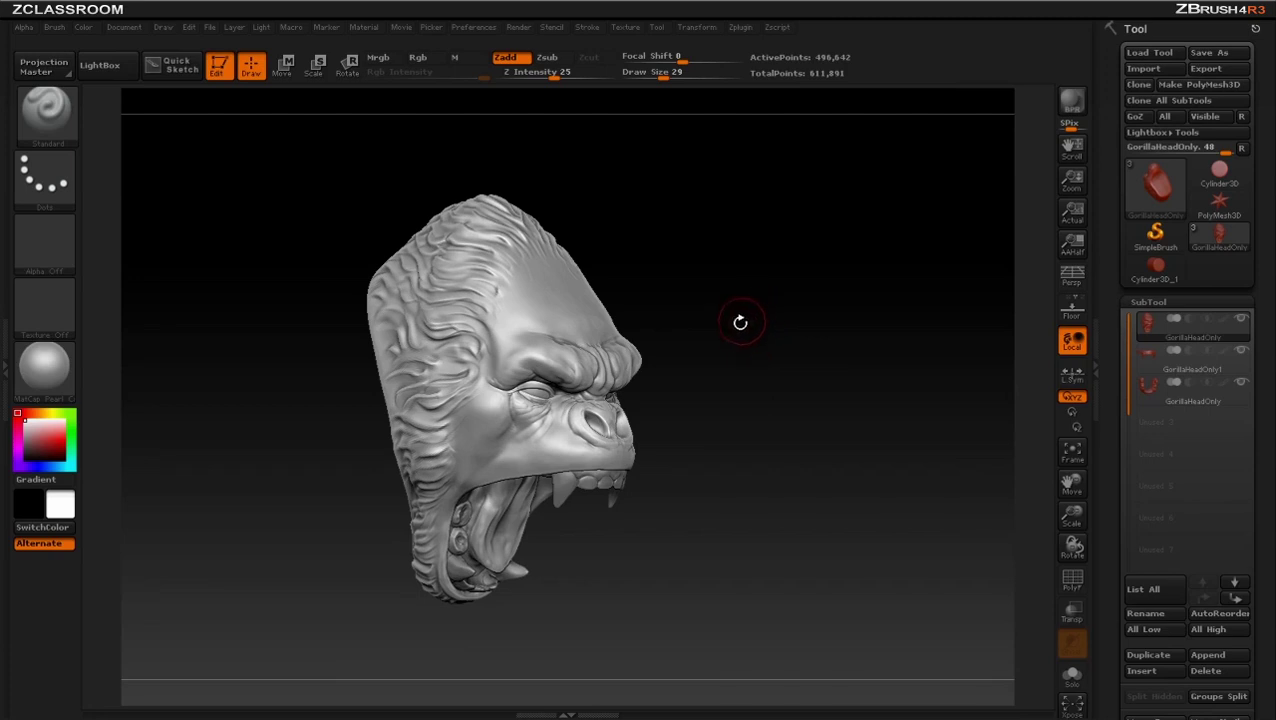
pyautogui.moveTo(767, 325)
pyautogui.mouseDown()
pyautogui.moveTo(746, 330)
pyautogui.moveTo(761, 328)
pyautogui.mouseUp()
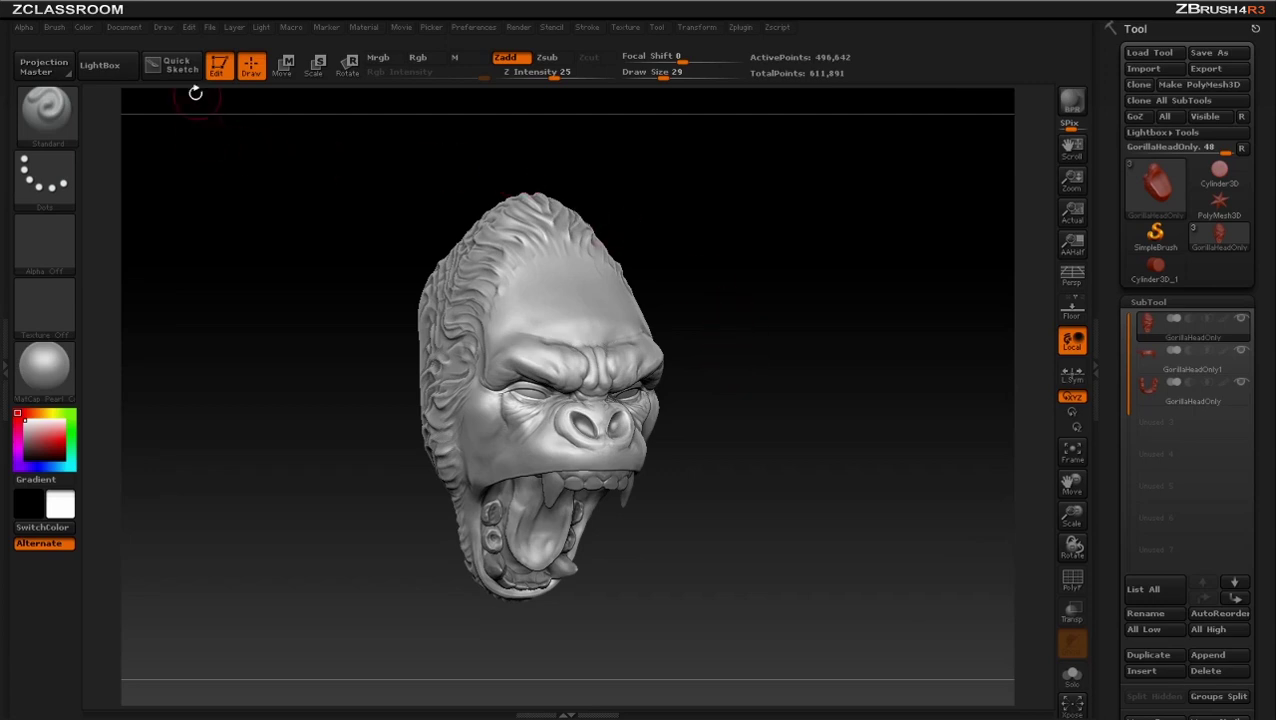
pyautogui.click(217, 66)
pyautogui.hotkey('ctrl', 'n')
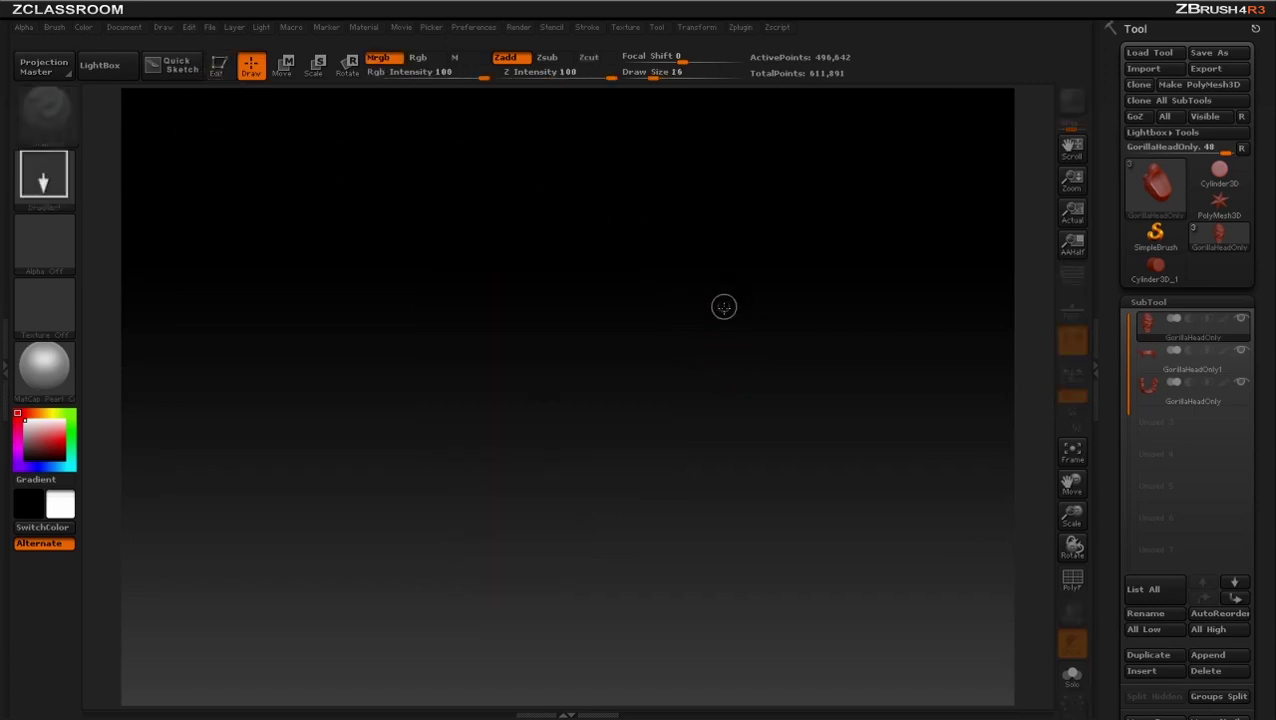
# Draw a Cylinder3D primitive, make it editable, and show its Tool > Initialize settings
pyautogui.click(1155, 236)
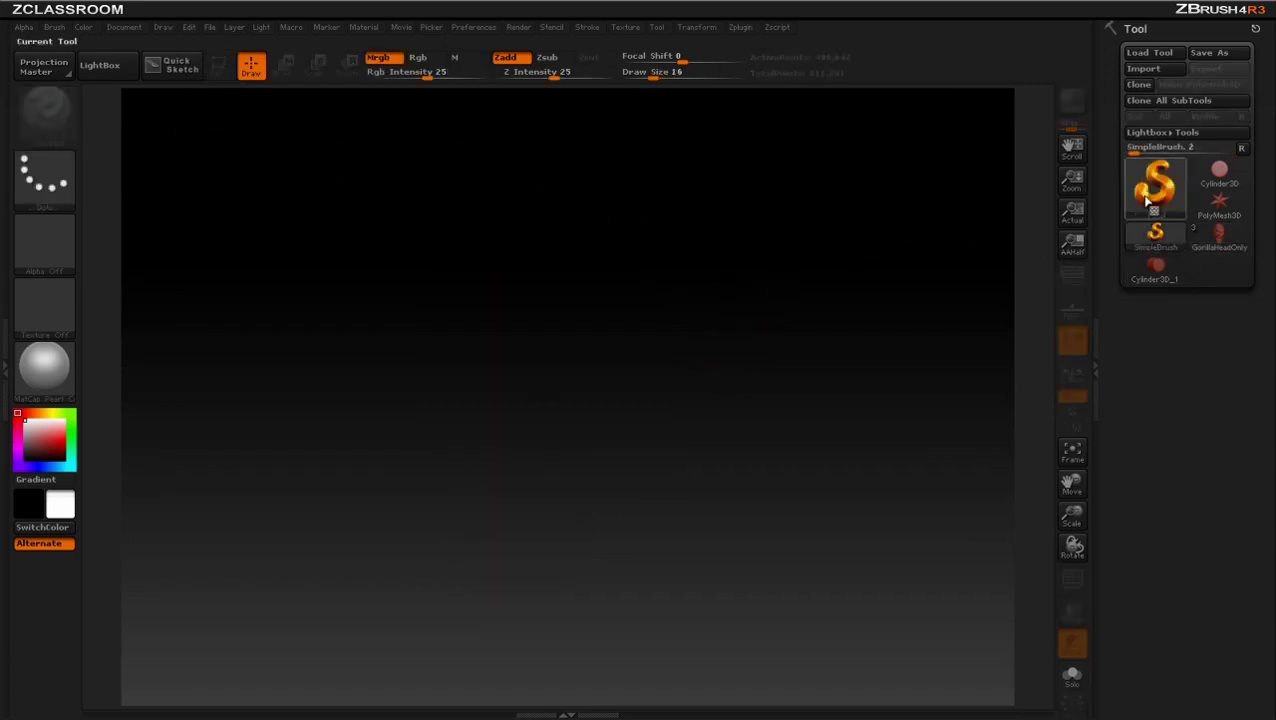
pyautogui.click(1152, 206)
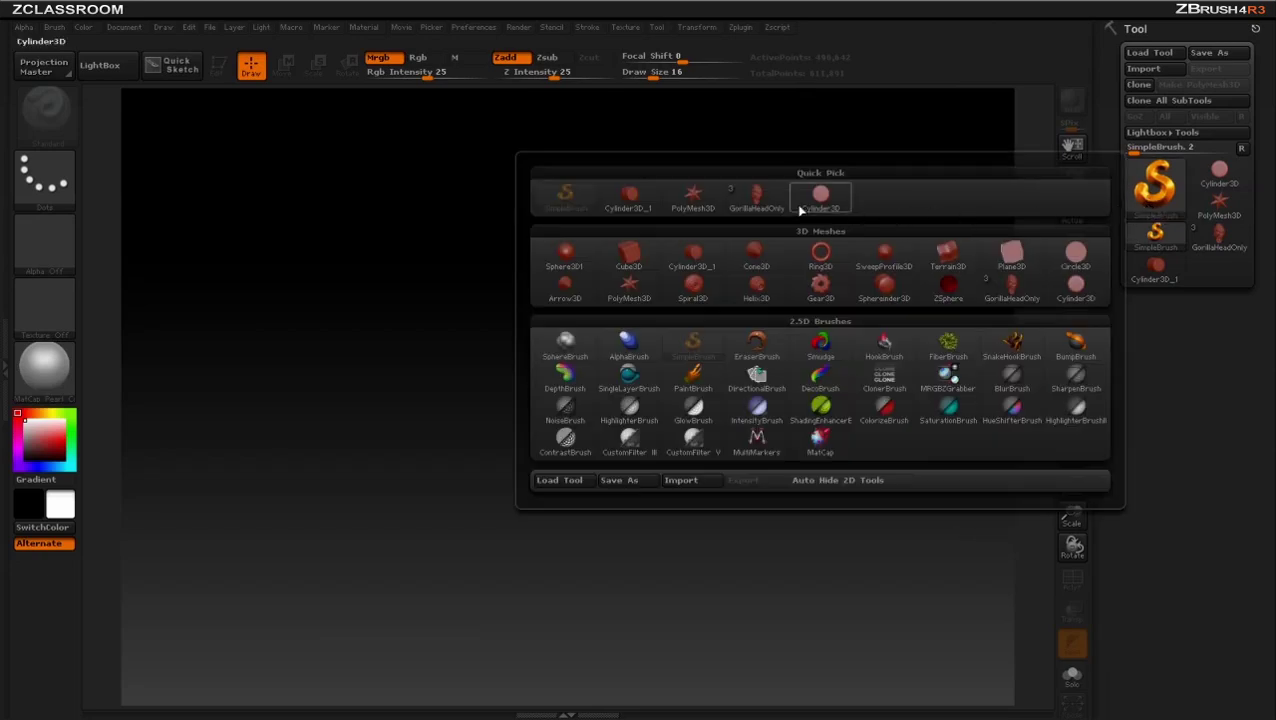
pyautogui.click(691, 262)
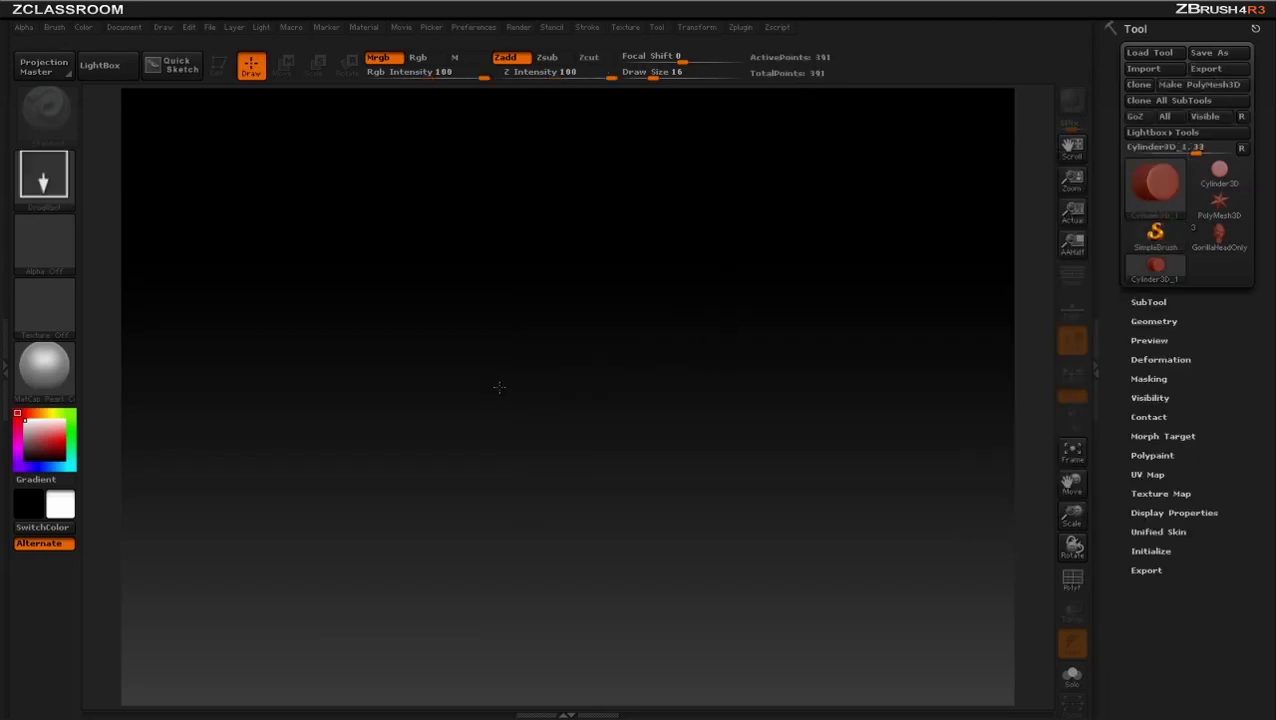
pyautogui.moveTo(490, 384); pyautogui.dragTo(562, 472)
pyautogui.click(218, 65)
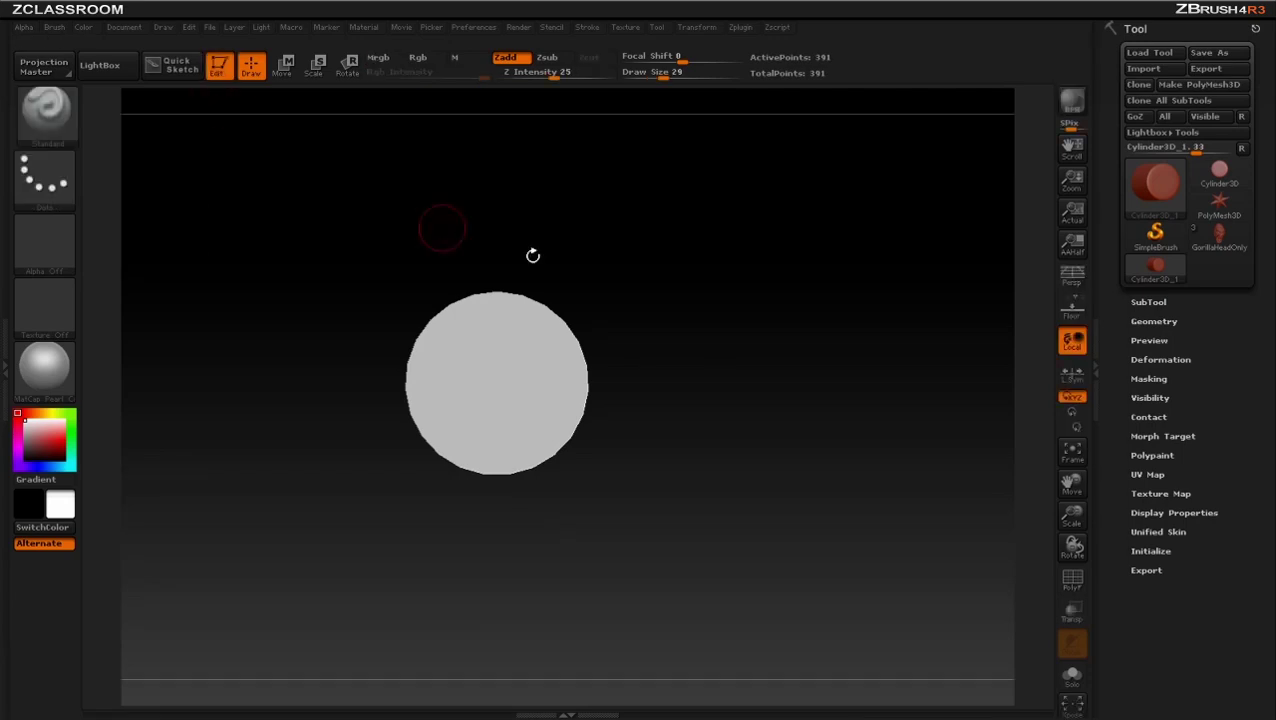
pyautogui.moveTo(535, 256)
pyautogui.mouseDown()
pyautogui.moveTo(823, 333)
pyautogui.moveTo(855, 383)
pyautogui.moveTo(860, 365)
pyautogui.mouseUp()
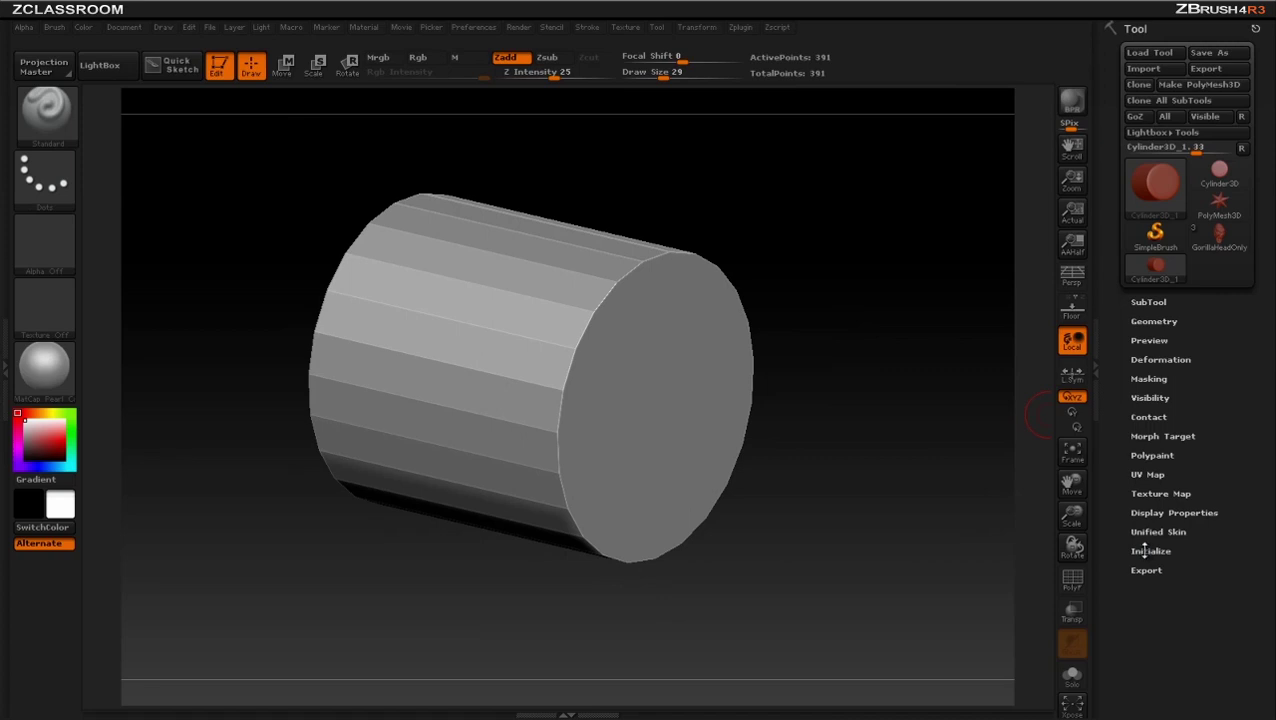
pyautogui.click(1148, 550)
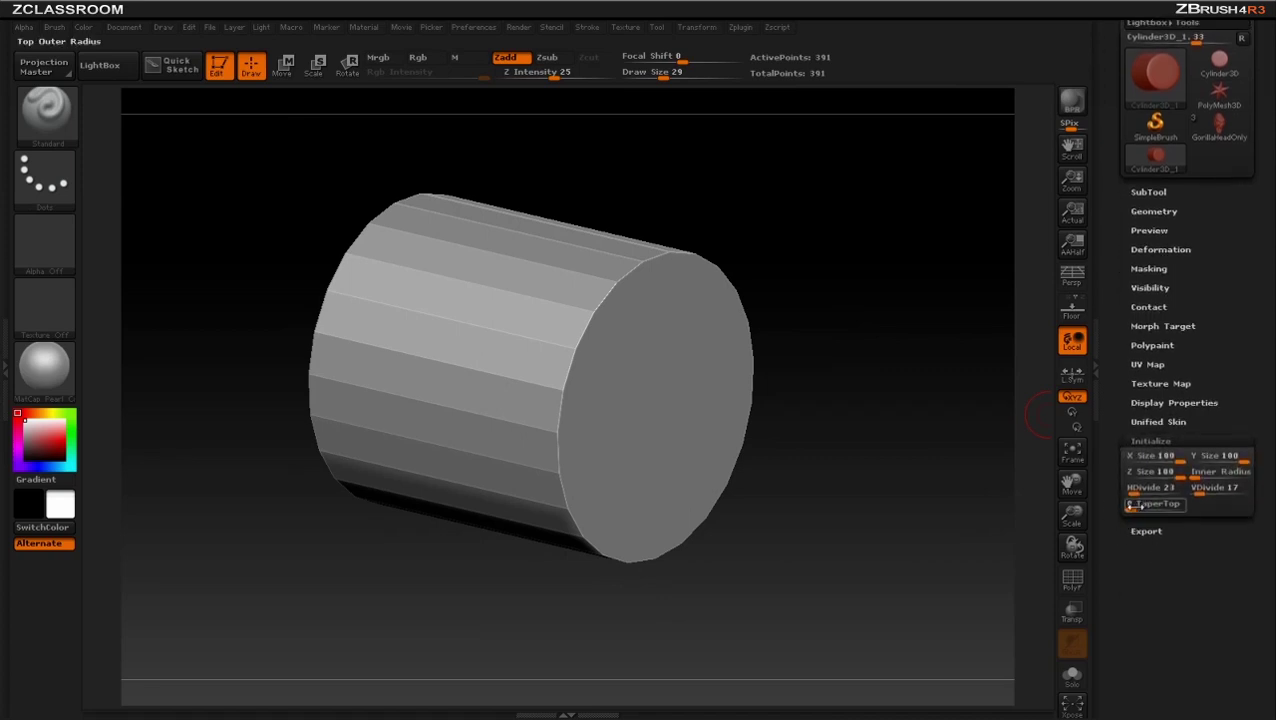
# Flatten the cylinder into a disc with HDivide 89, Z Size 16 and a tapered top
pyautogui.moveTo(1000, 500); pyautogui.dragTo(850, 440)
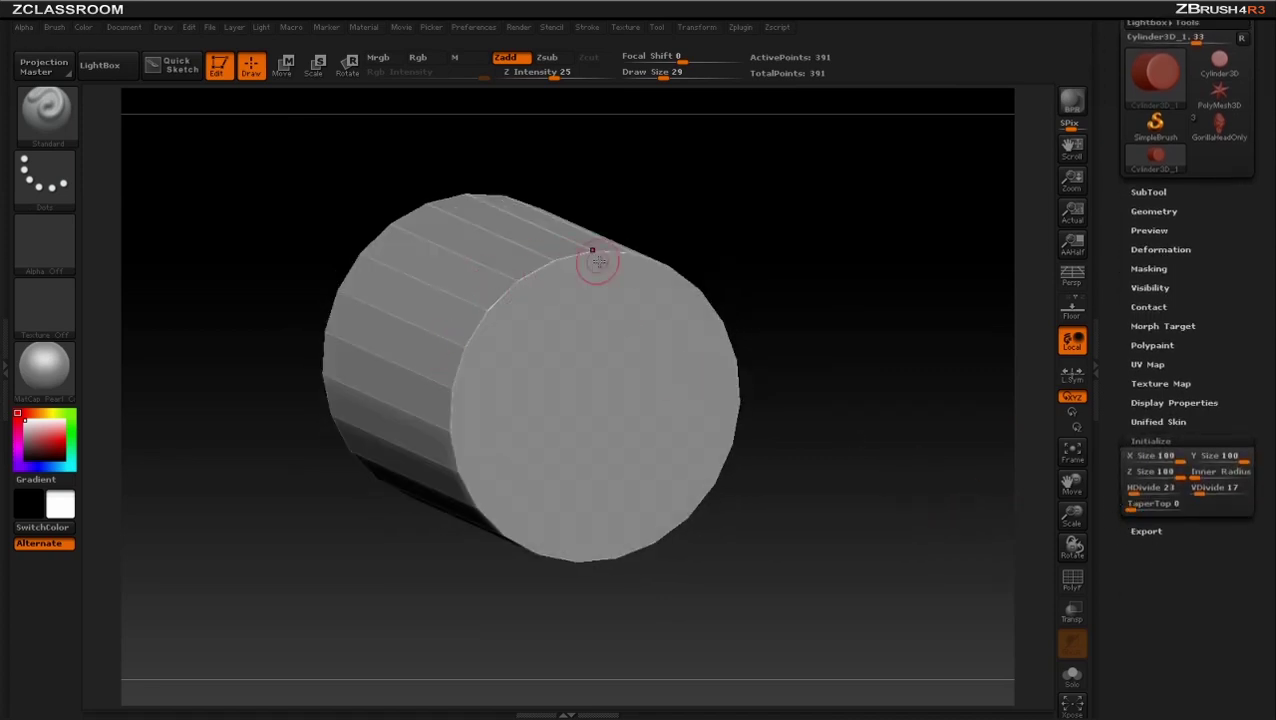
pyautogui.moveTo(1132, 490); pyautogui.dragTo(1148, 546)
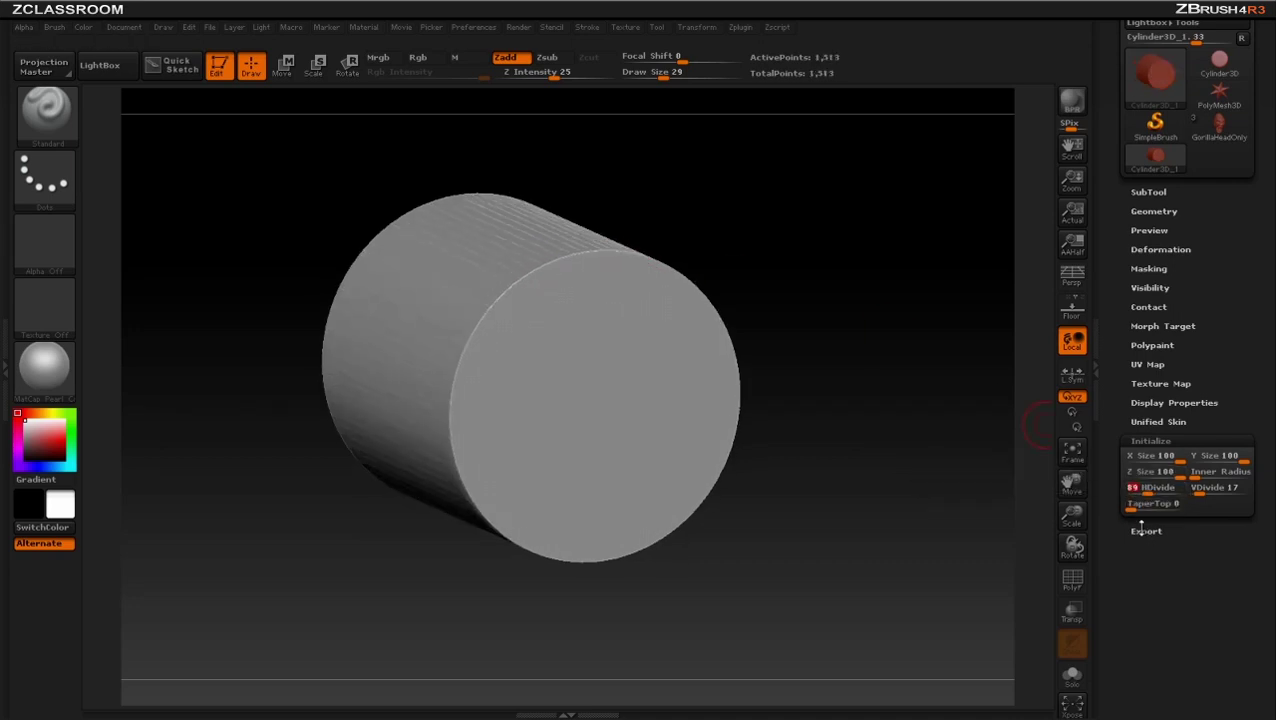
pyautogui.moveTo(1145, 471)
pyautogui.mouseDown()
pyautogui.moveTo(1160, 474)
pyautogui.moveTo(1140, 474)
pyautogui.moveTo(1142, 505)
pyautogui.moveTo(1140, 474)
pyautogui.mouseUp()
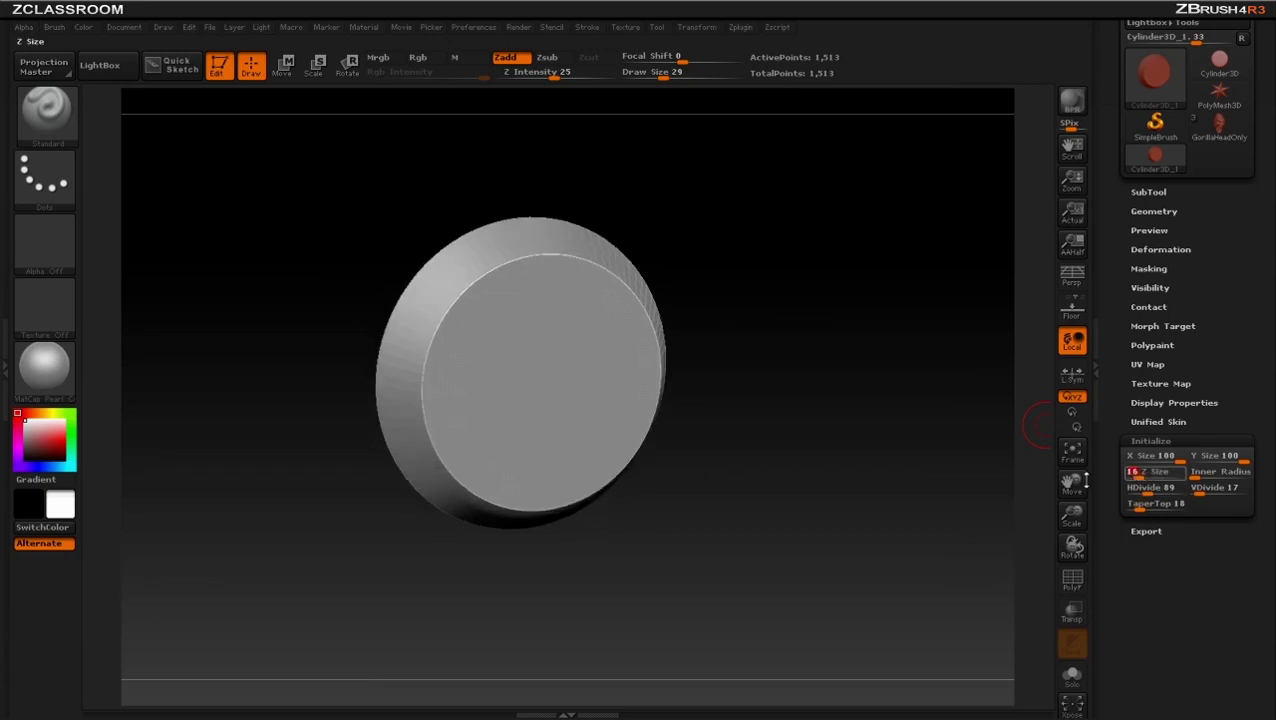
pyautogui.moveTo(897, 425)
pyautogui.mouseDown()
pyautogui.moveTo(872, 425)
pyautogui.moveTo(929, 427)
pyautogui.mouseUp()
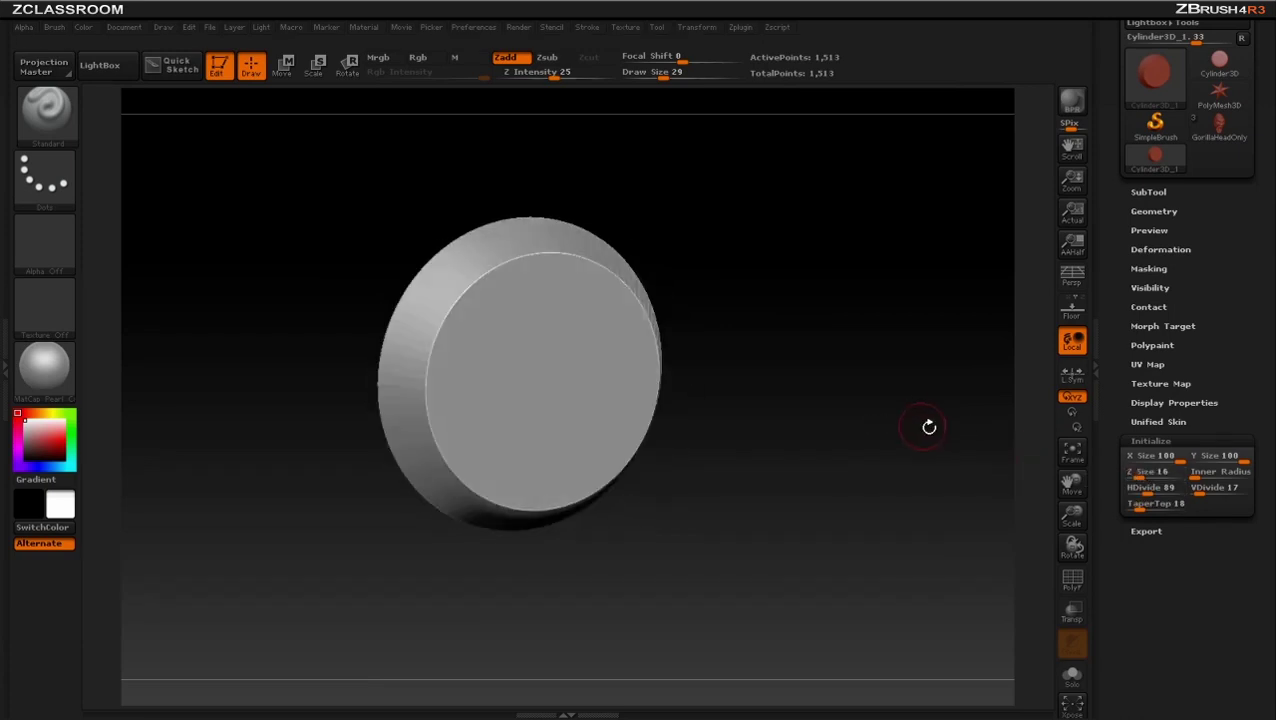
pyautogui.moveTo(1119, 370); pyautogui.dragTo(1120, 462)
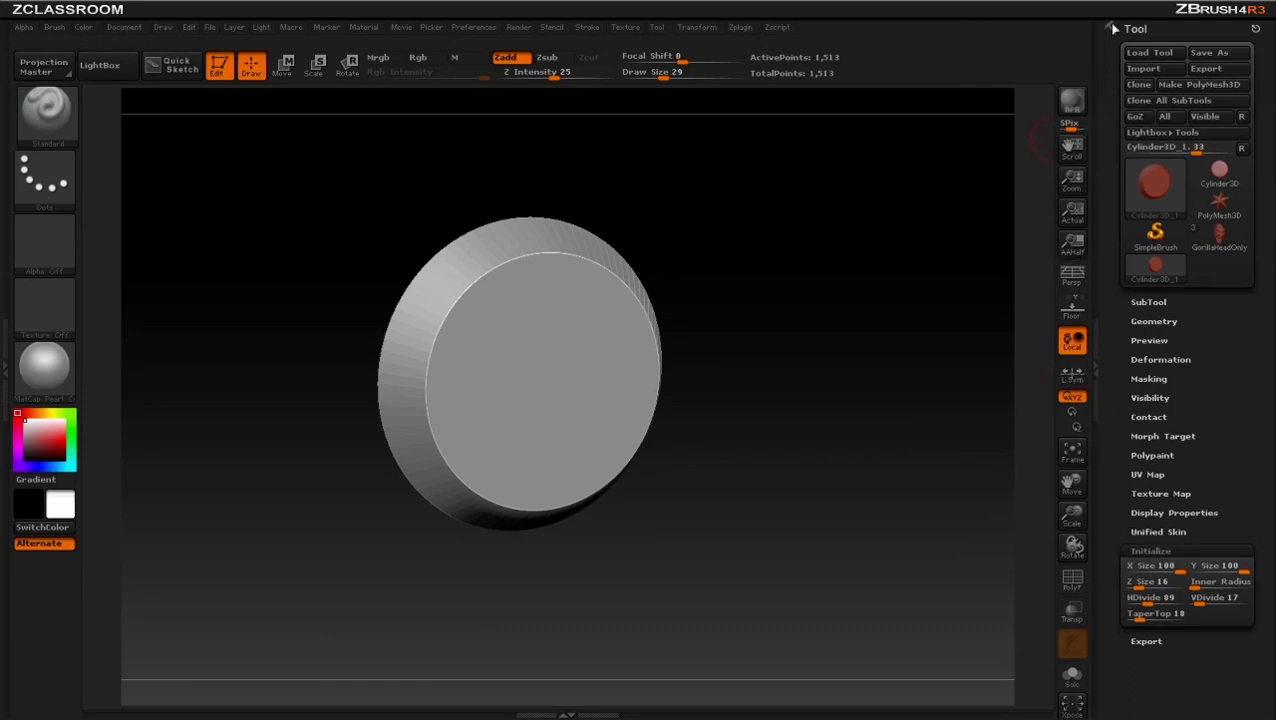
# Convert the disc to a PolyMesh3D, undo a test rim stroke, then dent the top rim
pyautogui.click(1213, 84)
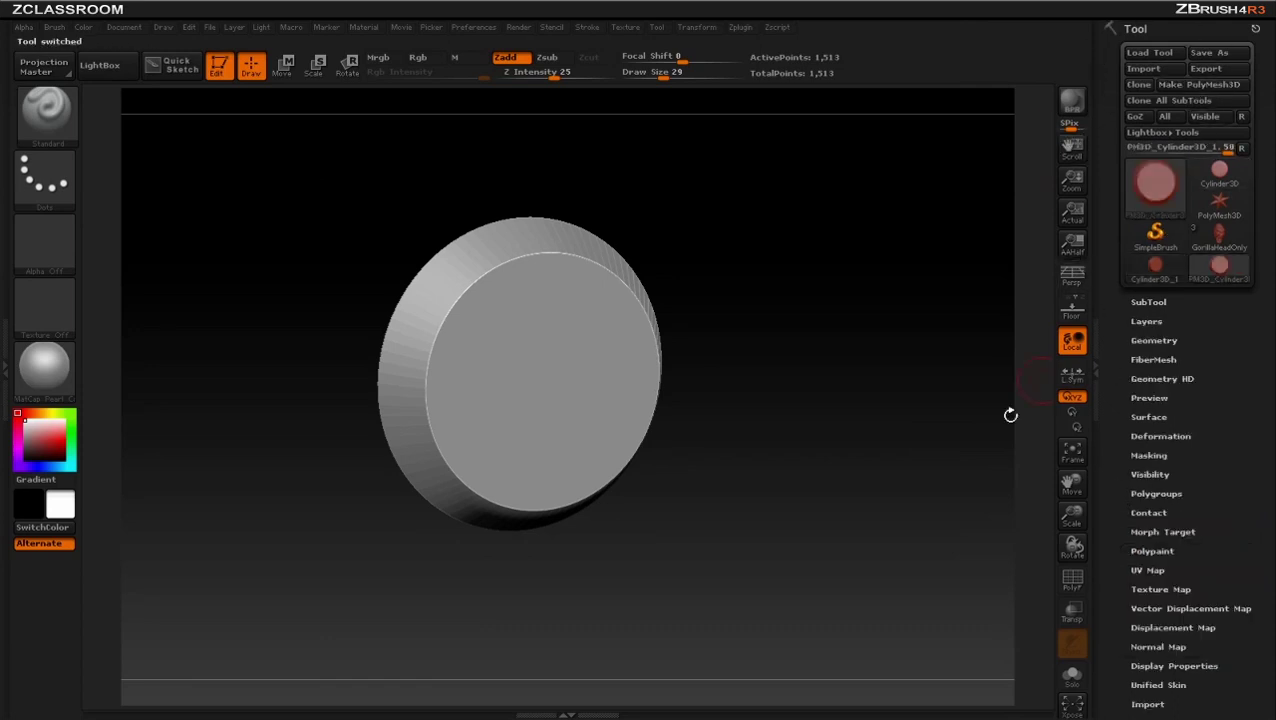
pyautogui.moveTo(470, 279); pyautogui.dragTo(535, 243)
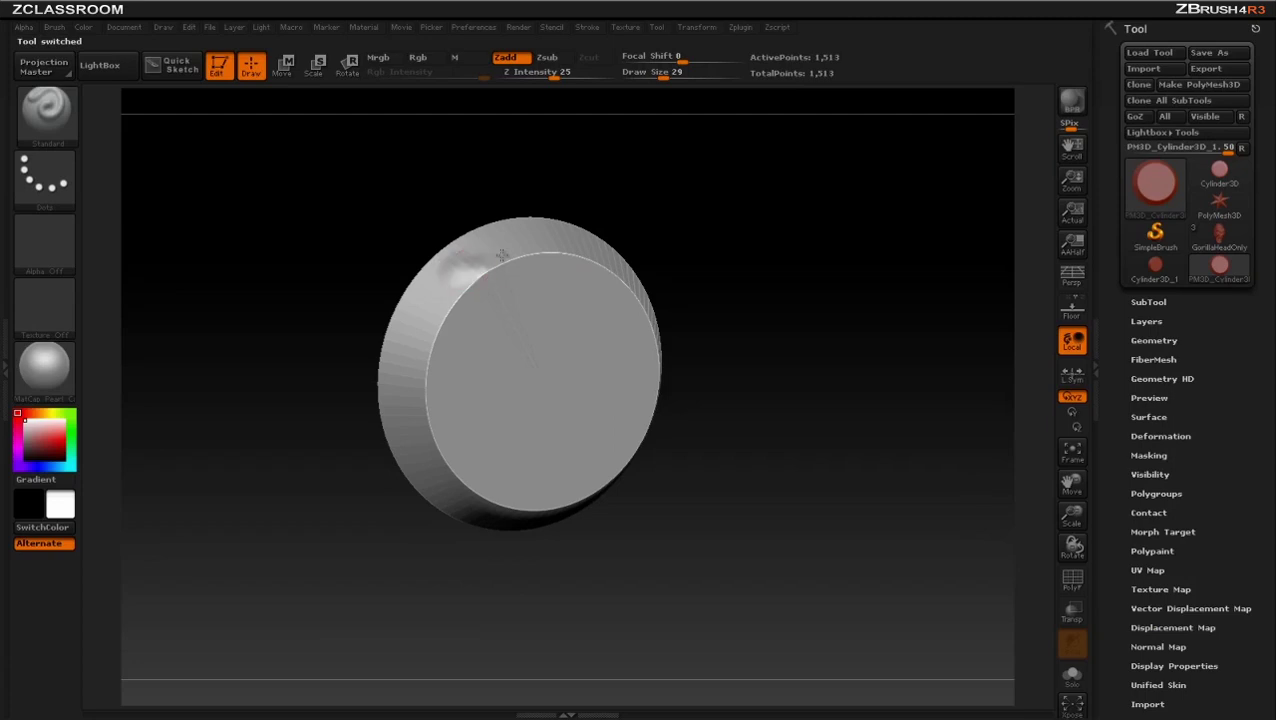
pyautogui.hotkey('ctrl', 'z')
pyautogui.hotkey('ctrl', 'z')
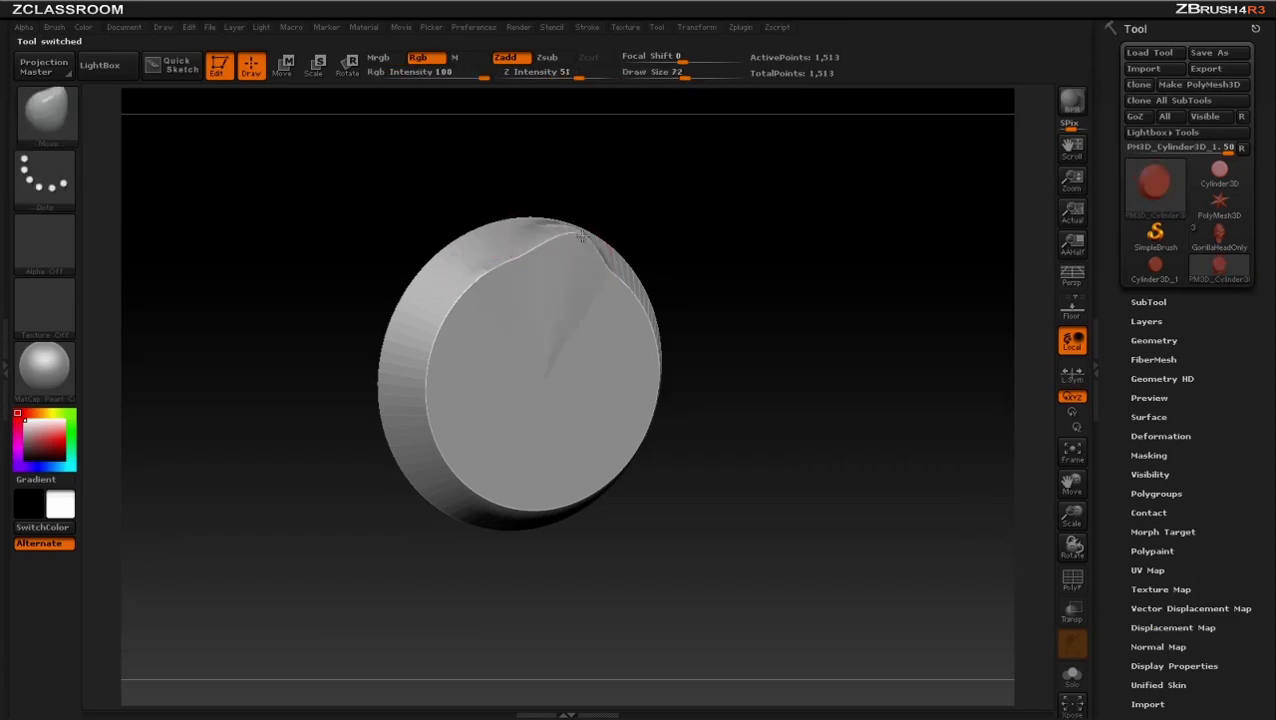
pyautogui.hotkey('ctrl', 'z')
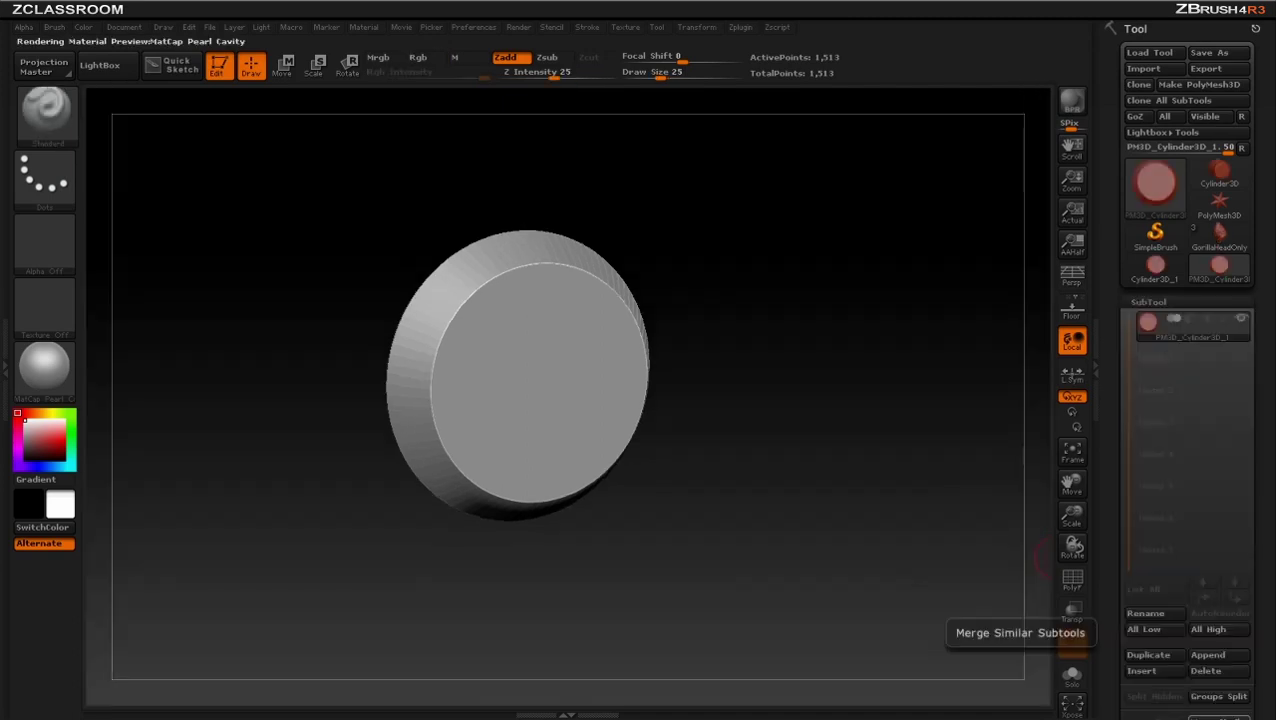
pyautogui.moveTo(757, 254); pyautogui.dragTo(724, 287)
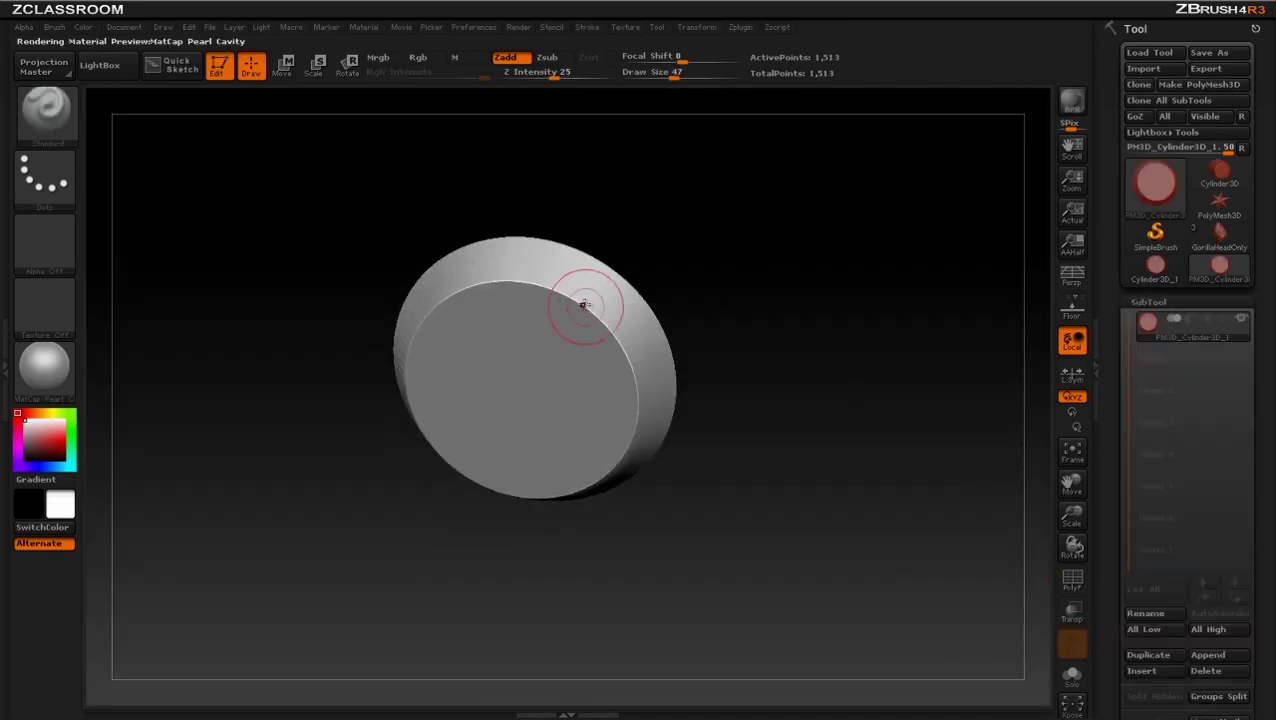
pyautogui.moveTo(543, 293); pyautogui.dragTo(538, 299)
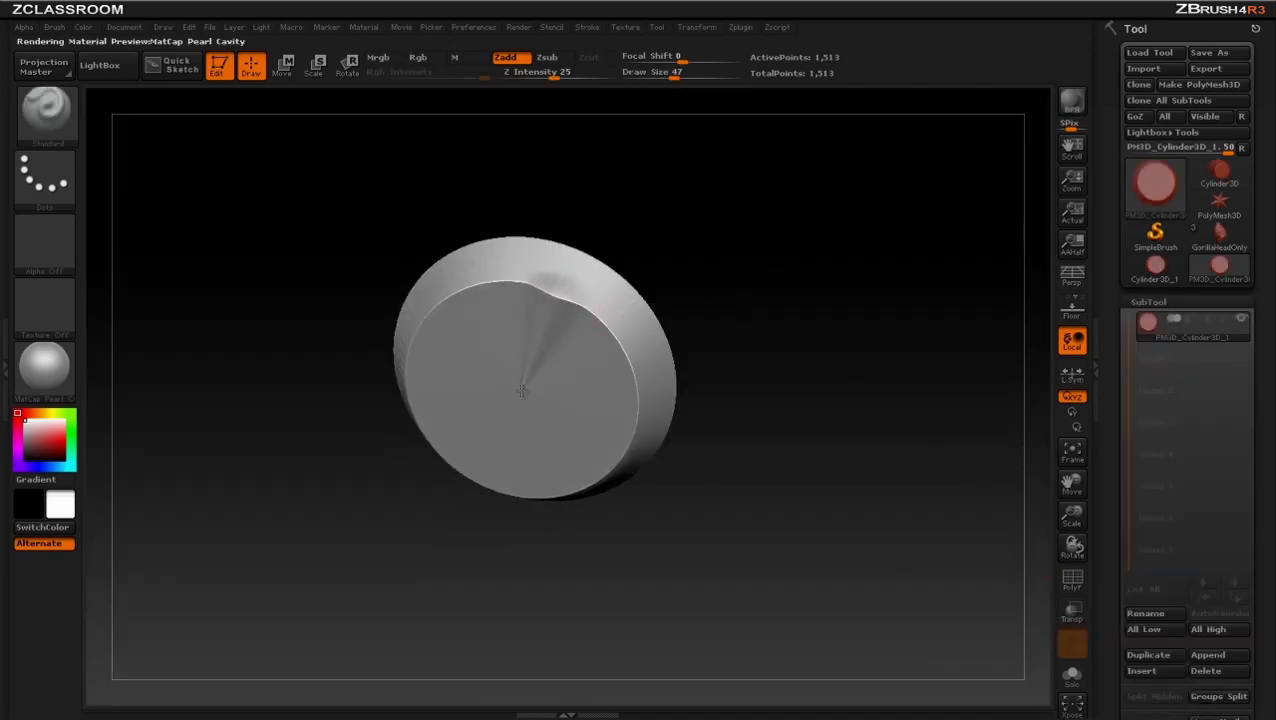
# Show the wireframe, sculpt trial dents on the upper rim, then undo them
pyautogui.click(1072, 580)
pyautogui.press('s')
pyautogui.moveTo(760, 316)
pyautogui.mouseDown()
pyautogui.moveTo(730, 316)
pyautogui.moveTo(797, 296)
pyautogui.moveTo(891, 305)
pyautogui.moveTo(841, 322)
pyautogui.moveTo(800, 282)
pyautogui.moveTo(751, 274)
pyautogui.mouseUp()
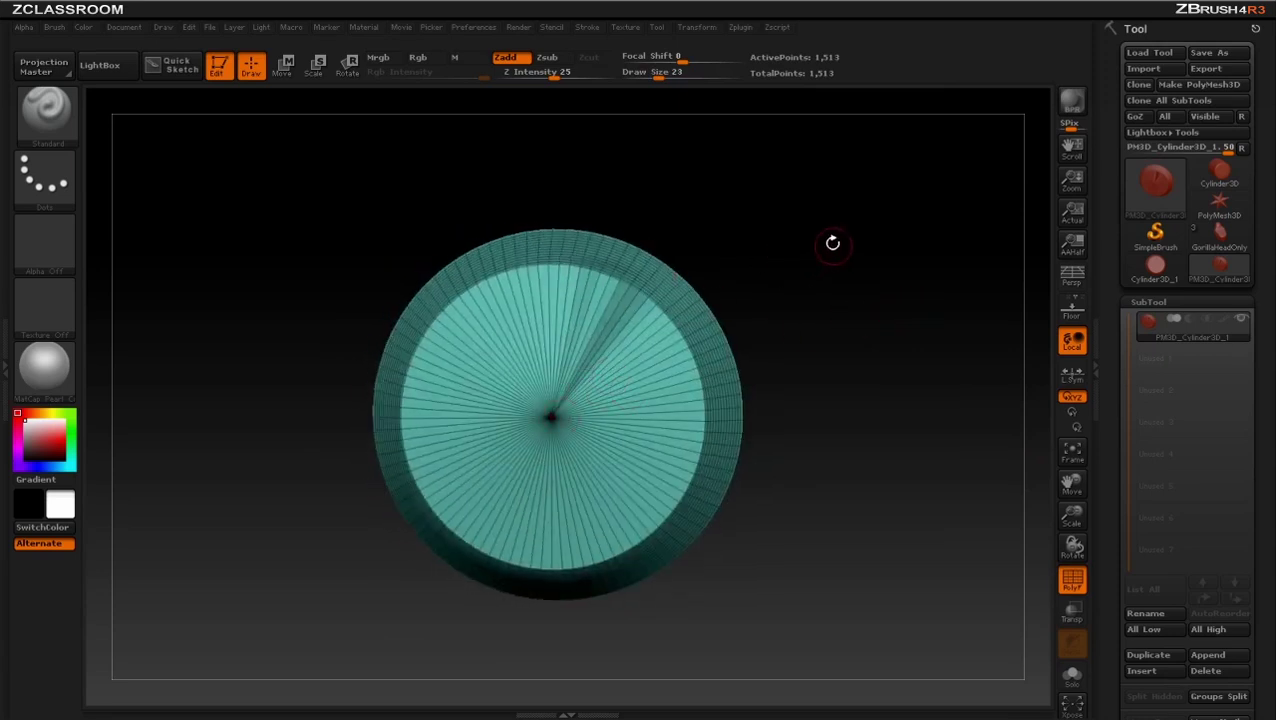
pyautogui.moveTo(832, 242); pyautogui.dragTo(843, 339)
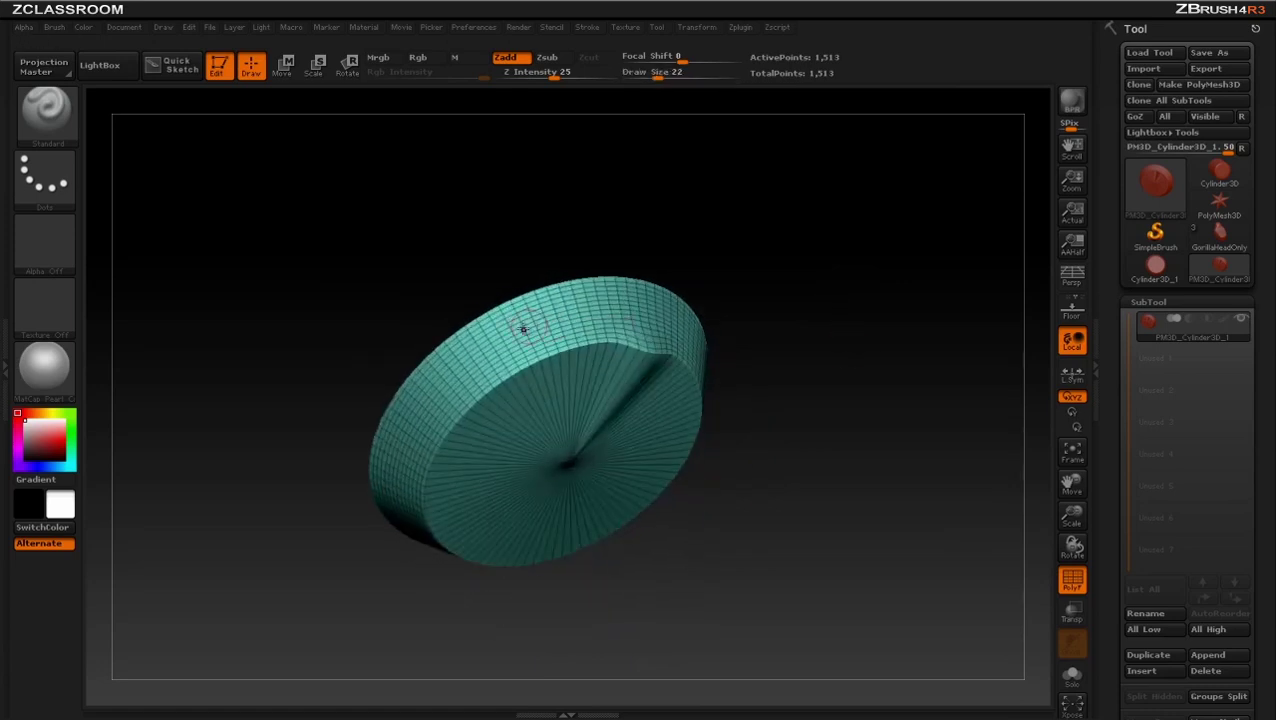
pyautogui.moveTo(522, 329)
pyautogui.mouseDown()
pyautogui.moveTo(505, 340)
pyautogui.moveTo(570, 325)
pyautogui.moveTo(605, 300)
pyautogui.moveTo(508, 340)
pyautogui.moveTo(590, 300)
pyautogui.mouseUp()
pyautogui.moveTo(800, 319); pyautogui.dragTo(587, 490)
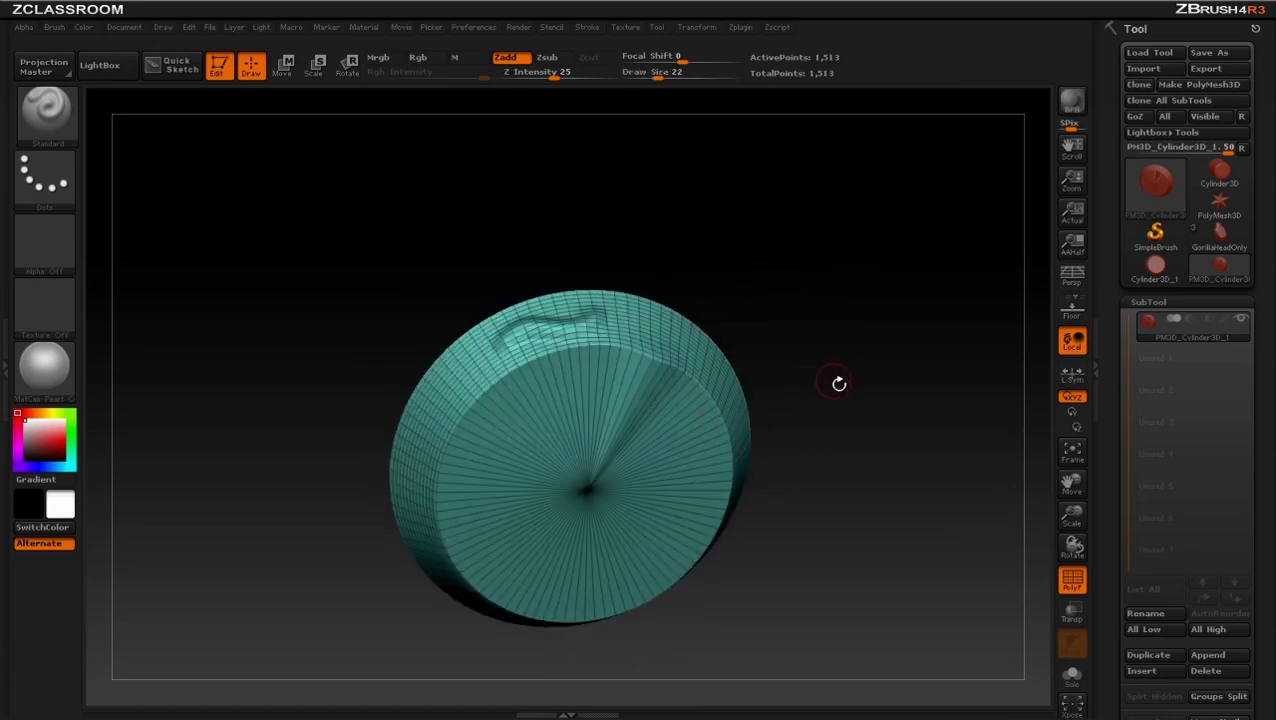
pyautogui.moveTo(839, 383); pyautogui.dragTo(836, 340)
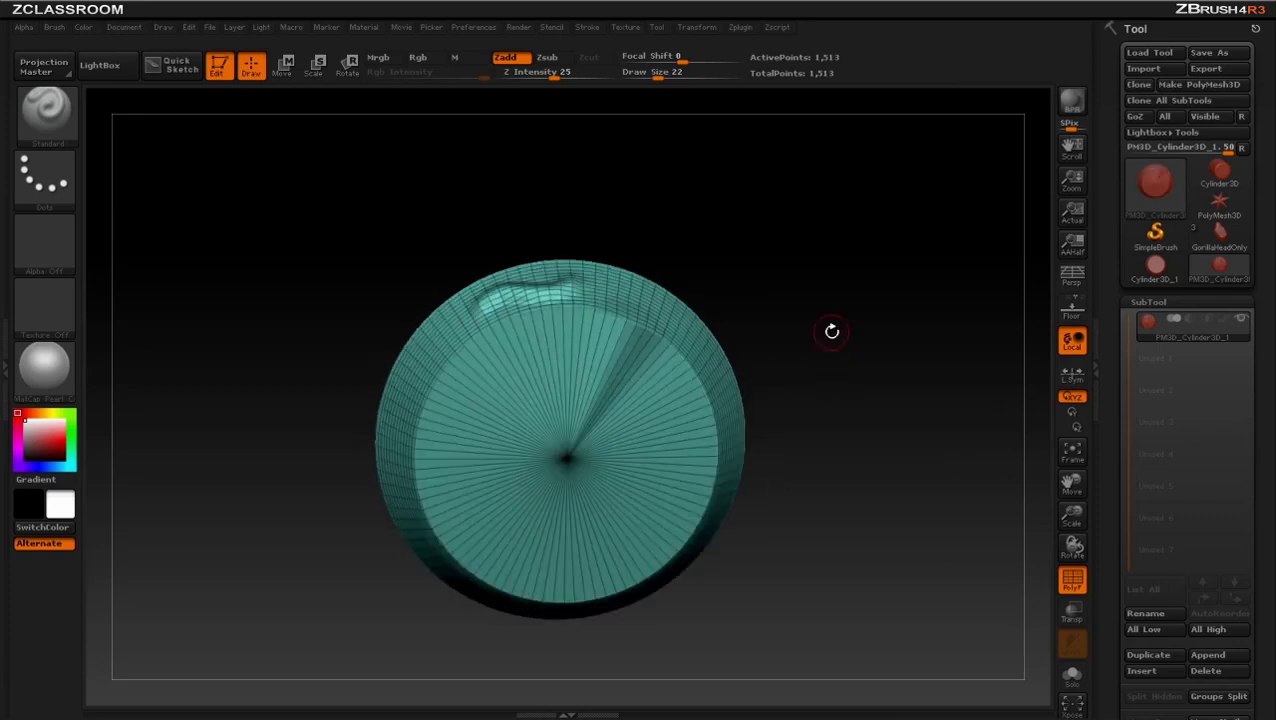
pyautogui.hotkey('ctrl', 'z')
pyautogui.hotkey('ctrl', 'z')
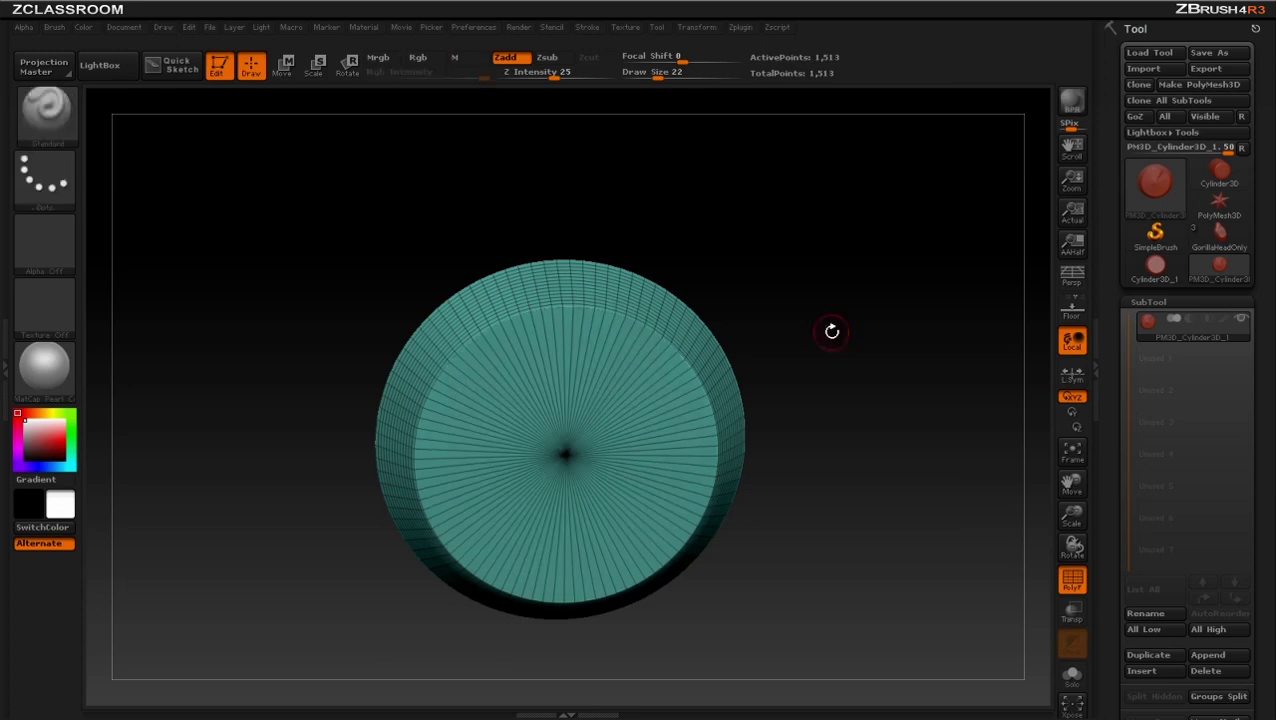
pyautogui.moveTo(1112, 522); pyautogui.dragTo(1101, 357)
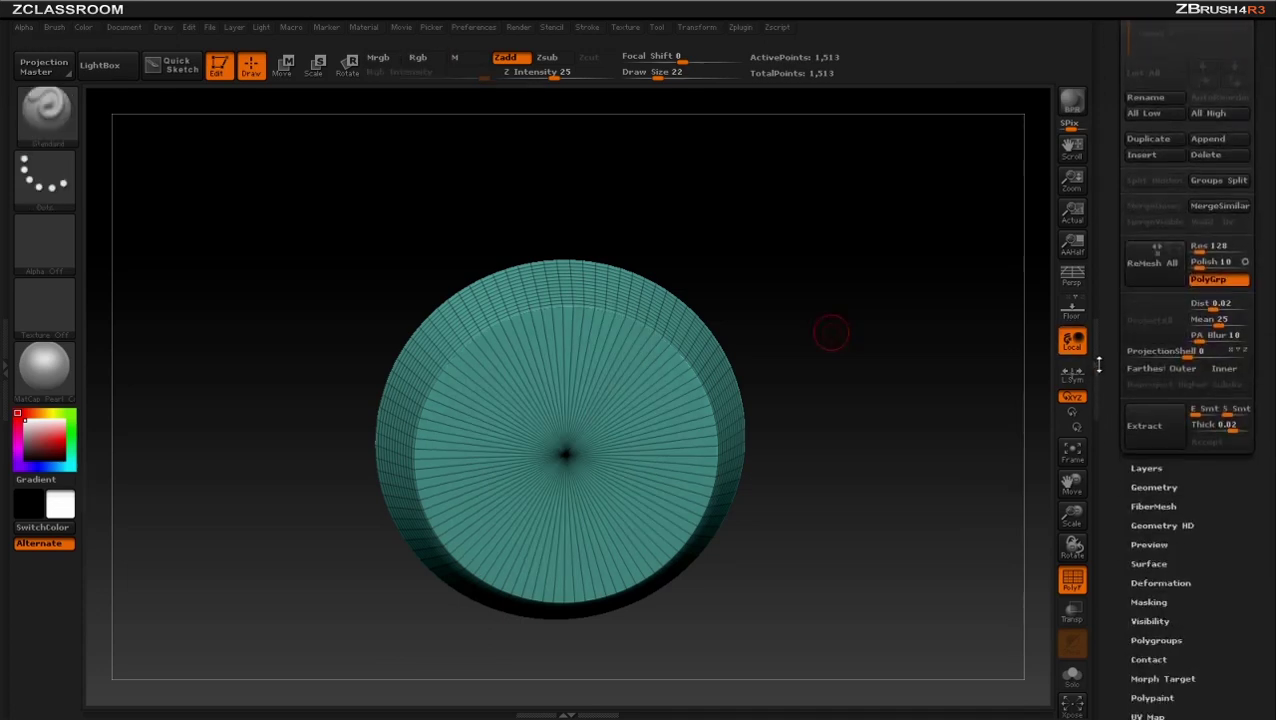
# DynaMesh the disc at resolution 128 from Tool > Geometry, then hide the wireframe
pyautogui.click(1140, 431)
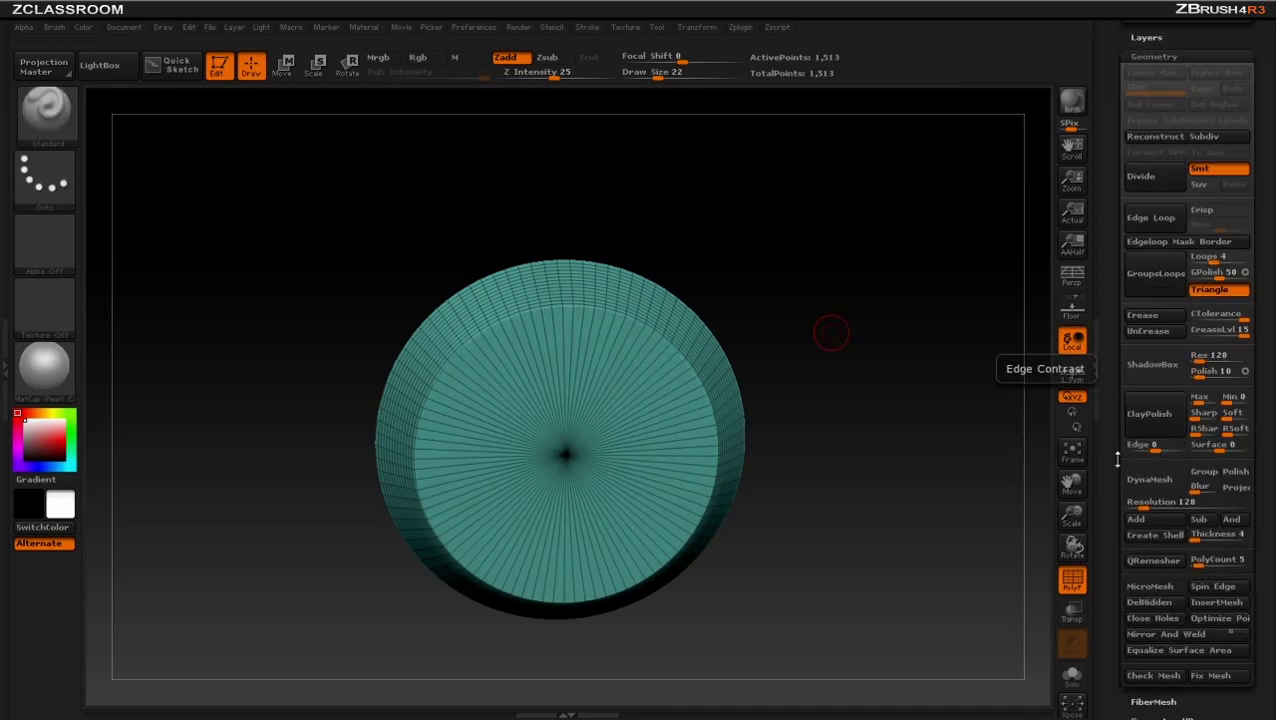
pyautogui.scroll(-2, 1114, 445)
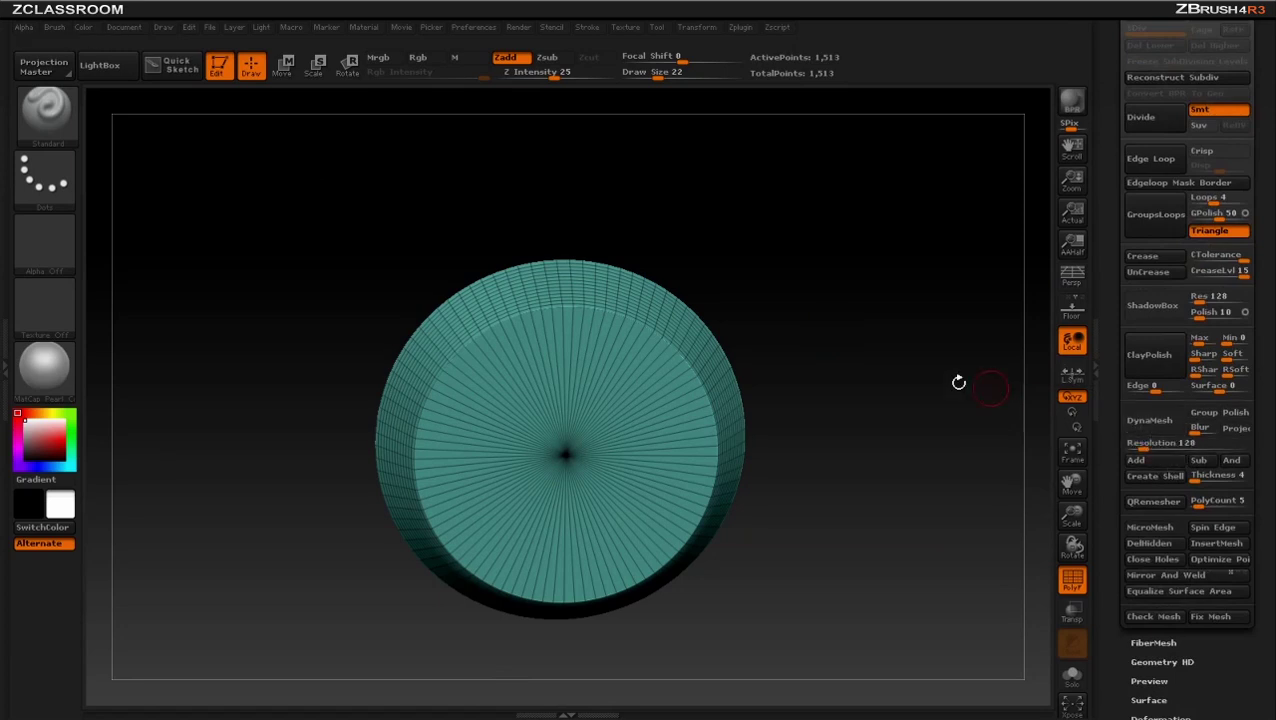
pyautogui.moveTo(889, 352)
pyautogui.keyDown('alt'); pyautogui.mouseDown()
pyautogui.moveTo(892, 373)
pyautogui.moveTo(805, 350)
pyautogui.mouseUp(); pyautogui.keyUp('alt')
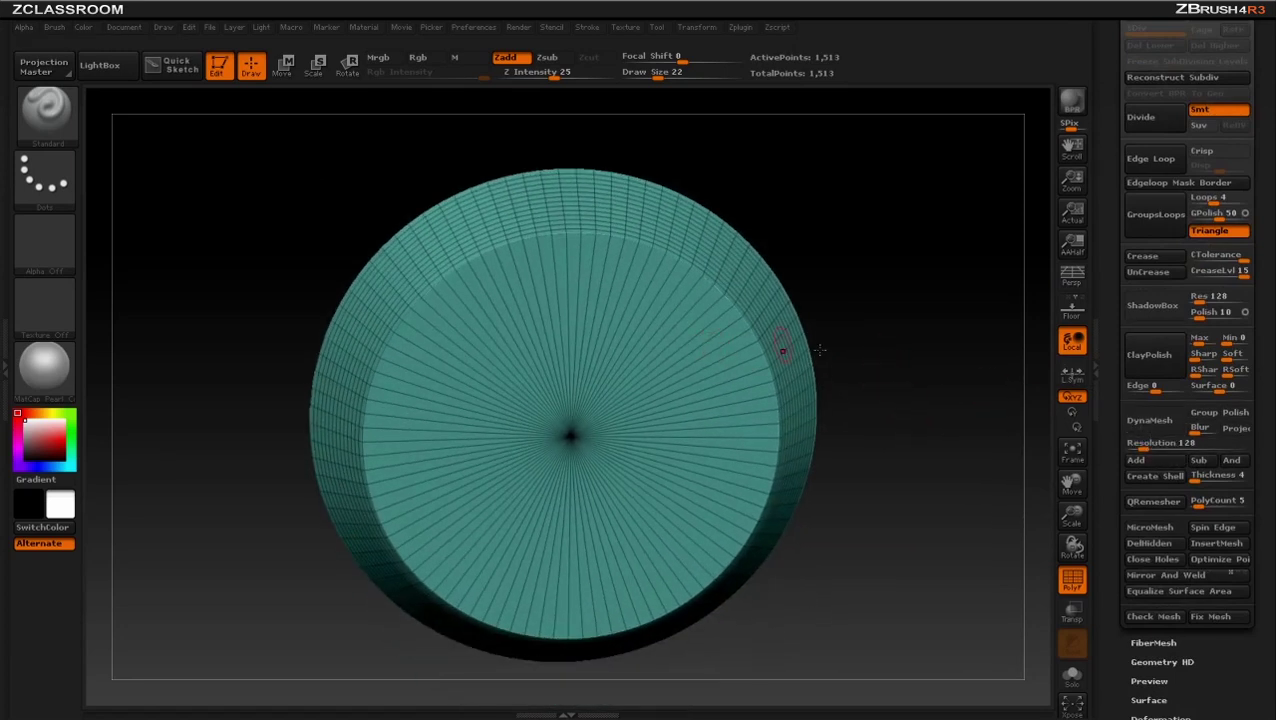
pyautogui.click(1155, 428)
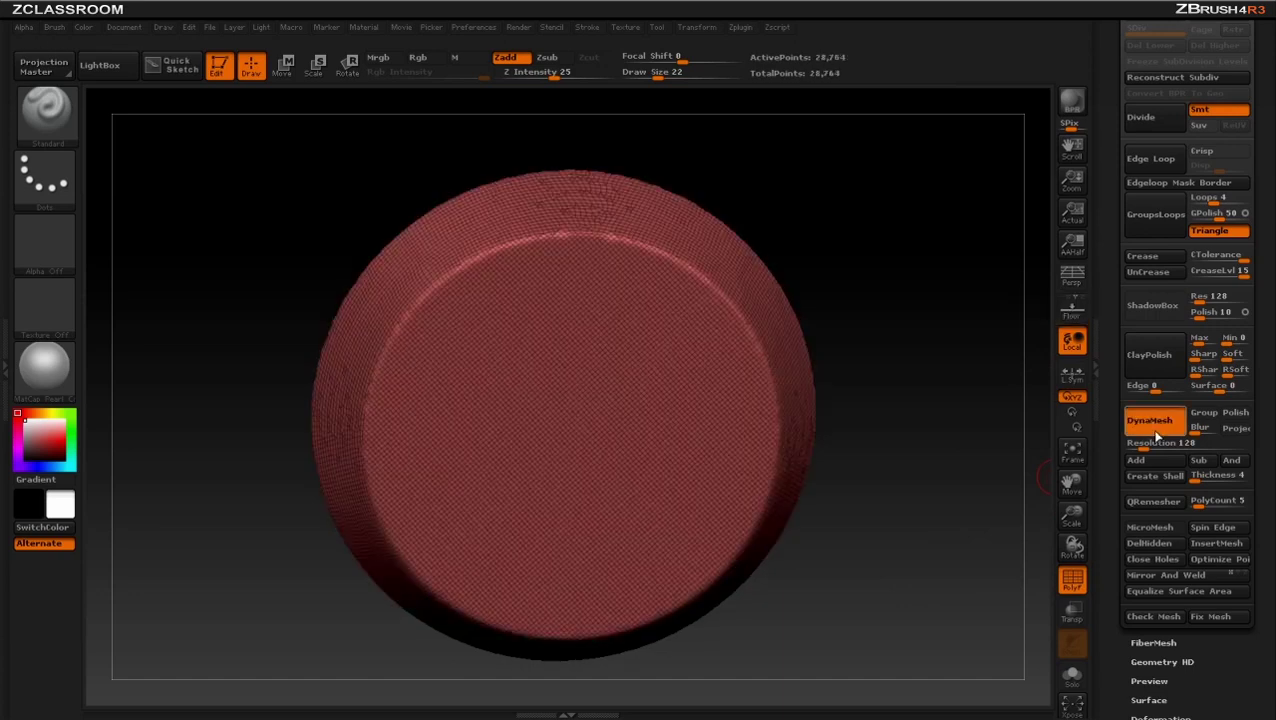
pyautogui.moveTo(852, 271)
pyautogui.mouseDown()
pyautogui.moveTo(912, 281)
pyautogui.moveTo(524, 284)
pyautogui.moveTo(698, 239)
pyautogui.moveTo(491, 288)
pyautogui.mouseUp()
pyautogui.moveTo(836, 276); pyautogui.dragTo(482, 276)
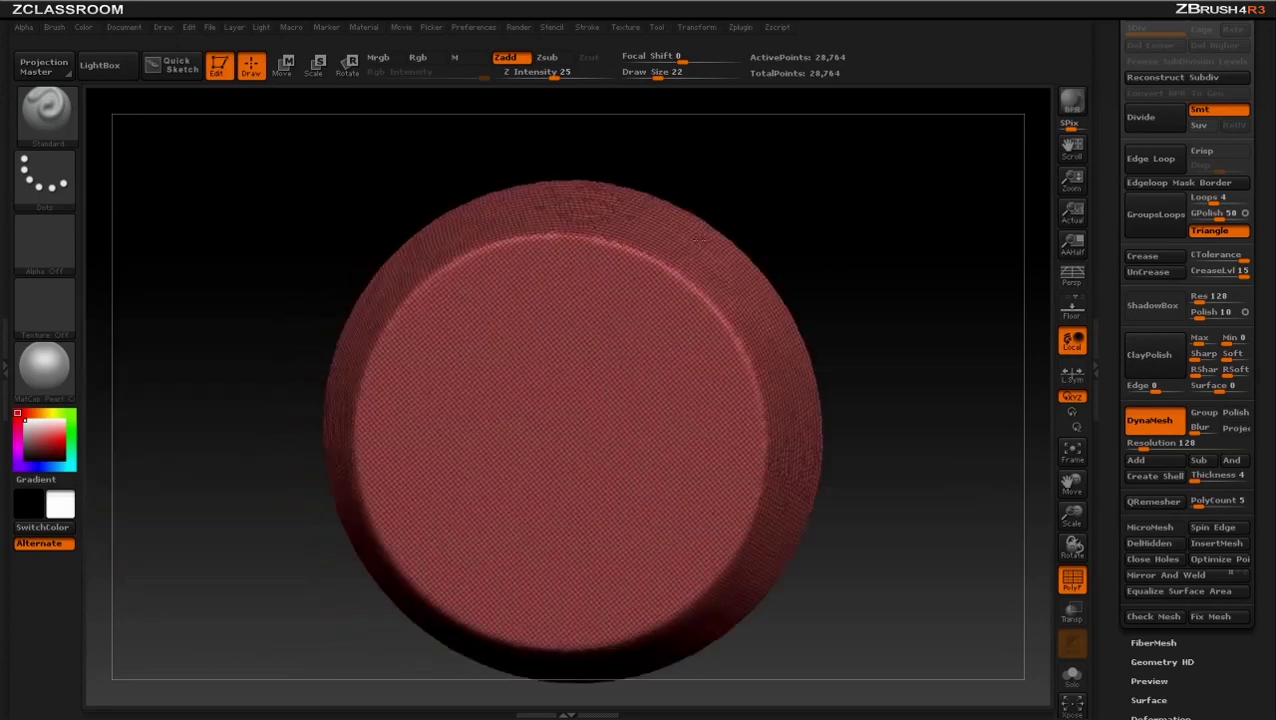
pyautogui.moveTo(835, 243); pyautogui.dragTo(872, 228)
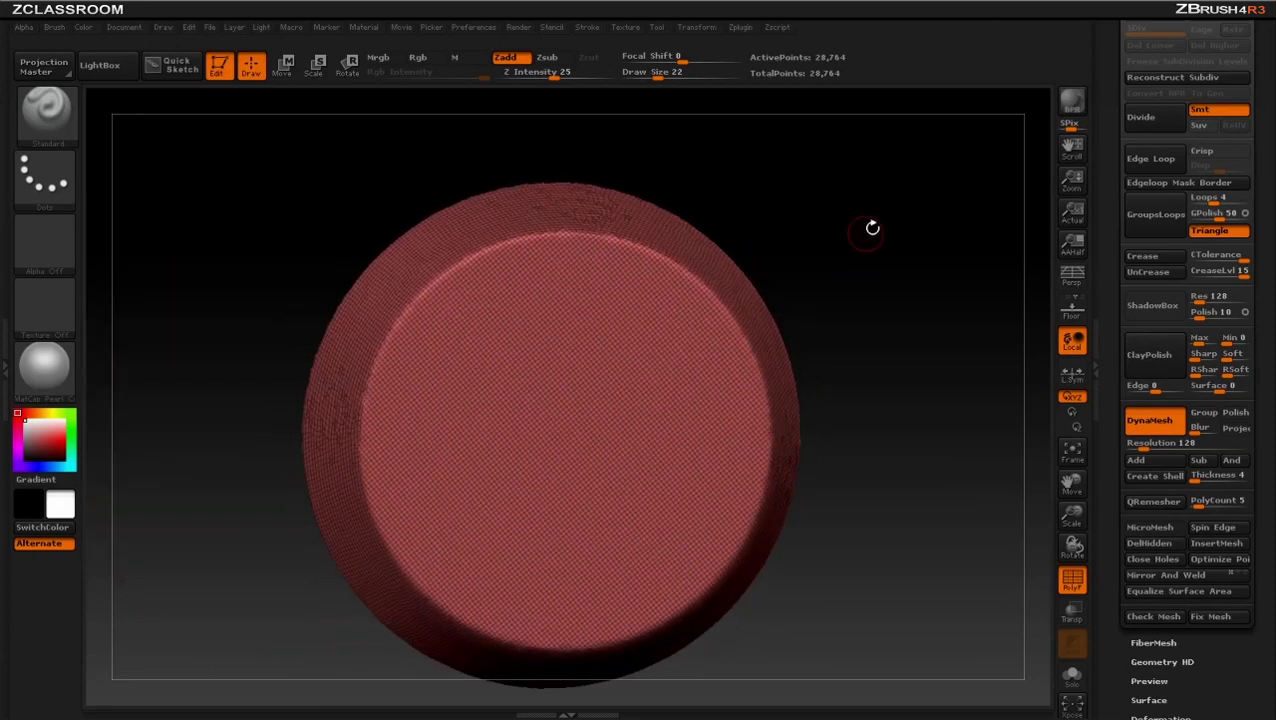
pyautogui.click(1072, 579)
# Set Draw Size 30, test an S-stroke on the face, undo it, and lower Draw Size to 16
pyautogui.write('s30')
pyautogui.press('Return')
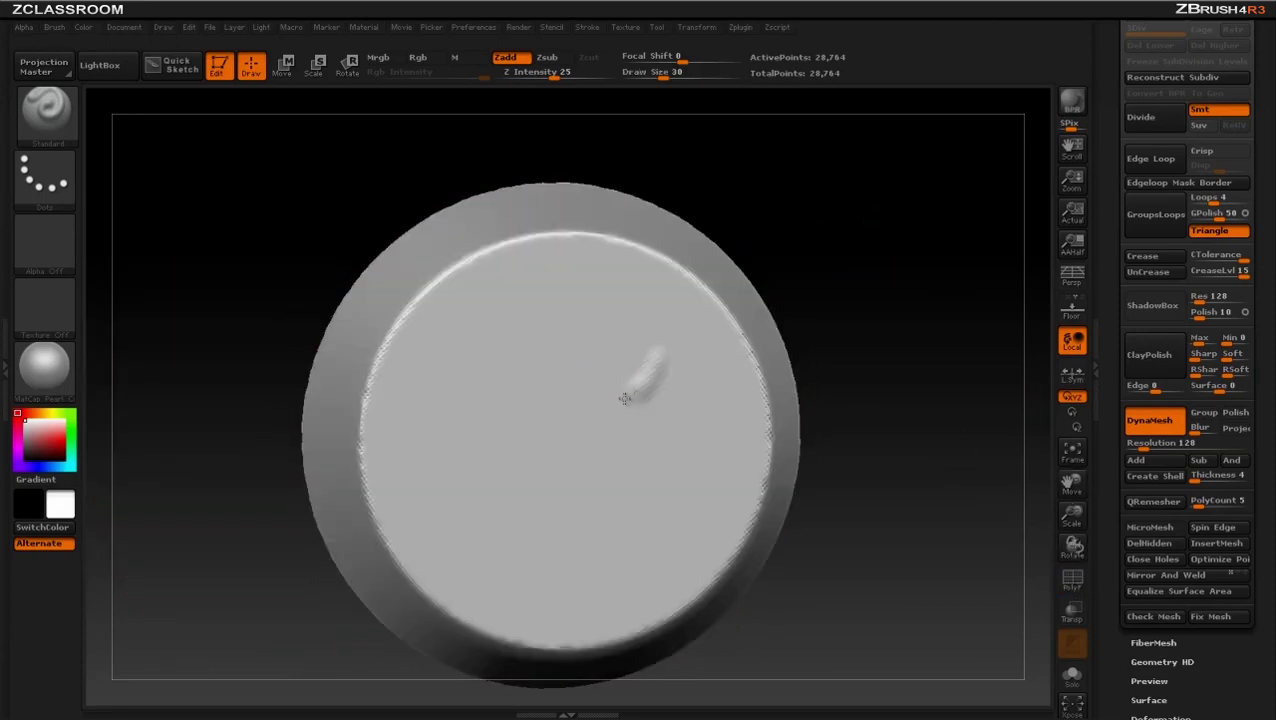
pyautogui.moveTo(655, 350)
pyautogui.mouseDown()
pyautogui.moveTo(445, 490)
pyautogui.moveTo(660, 345)
pyautogui.mouseUp()
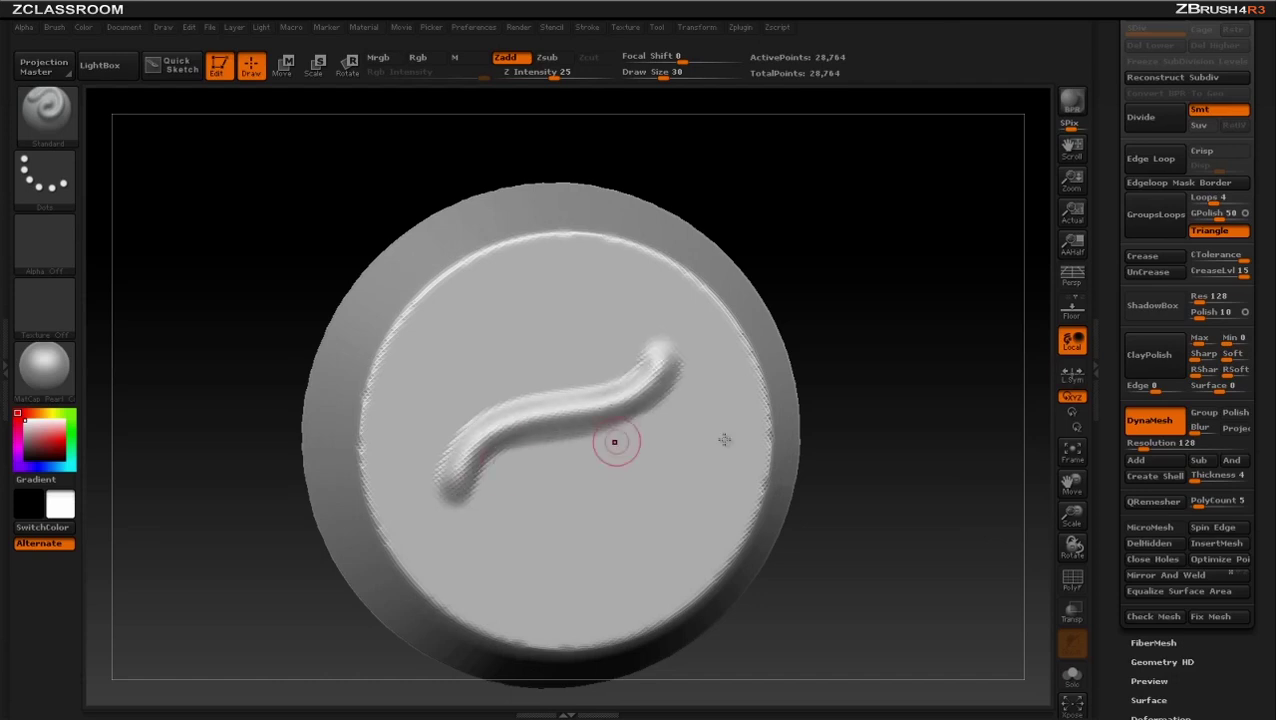
pyautogui.moveTo(990, 400); pyautogui.dragTo(869, 411)
pyautogui.hotkey('ctrl', 'z')
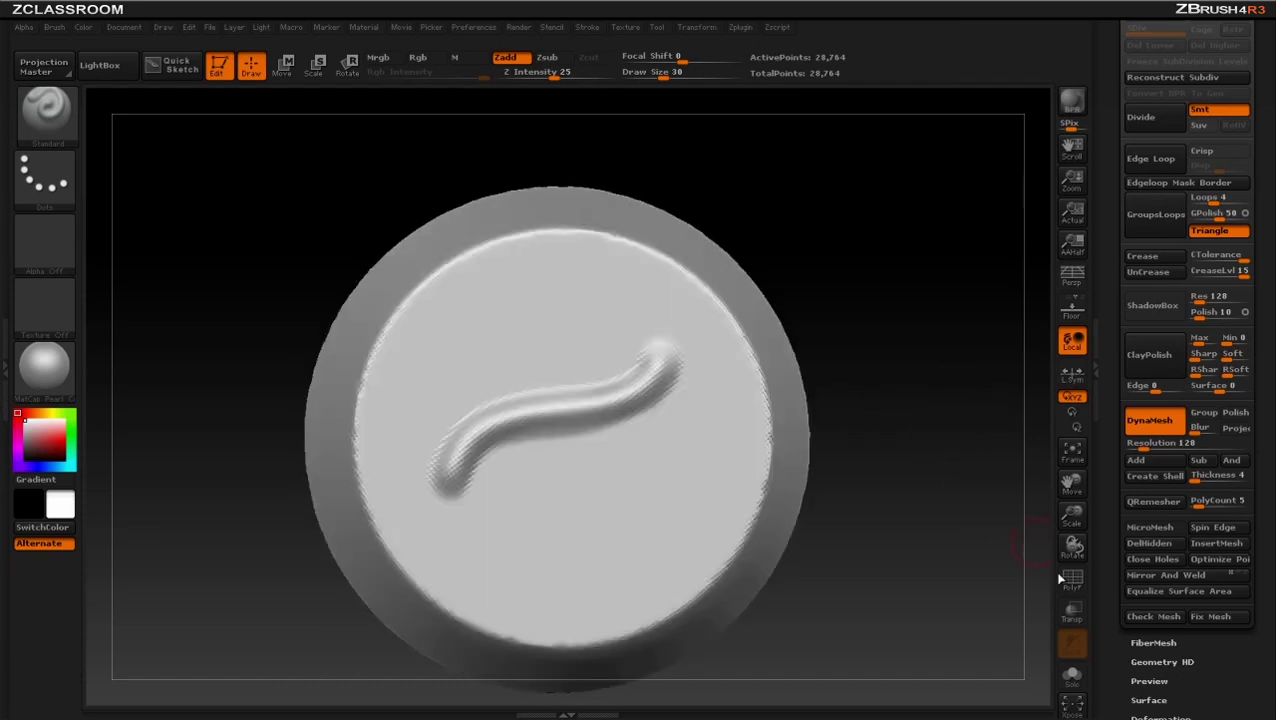
pyautogui.hotkey('ctrl', 'z')
pyautogui.moveTo(937, 490)
pyautogui.mouseDown()
pyautogui.moveTo(998, 494)
pyautogui.moveTo(929, 432)
pyautogui.mouseUp()
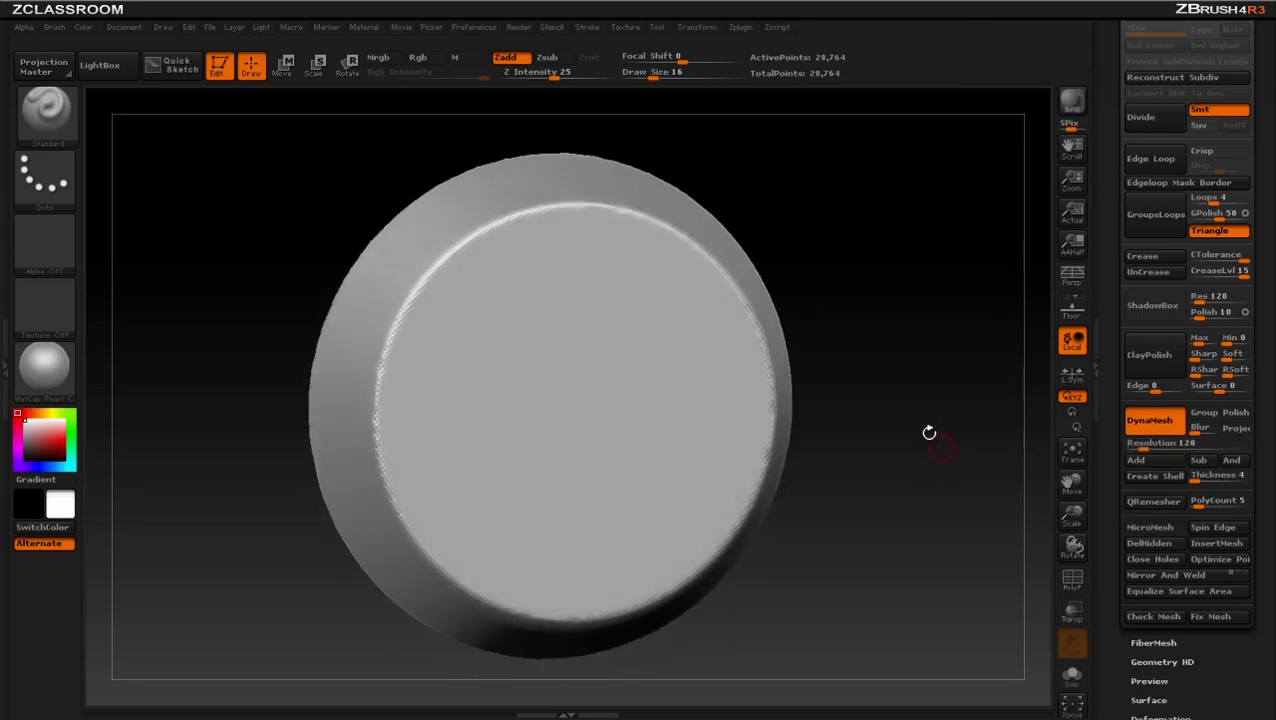
pyautogui.moveTo(723, 182); pyautogui.dragTo(660, 181)
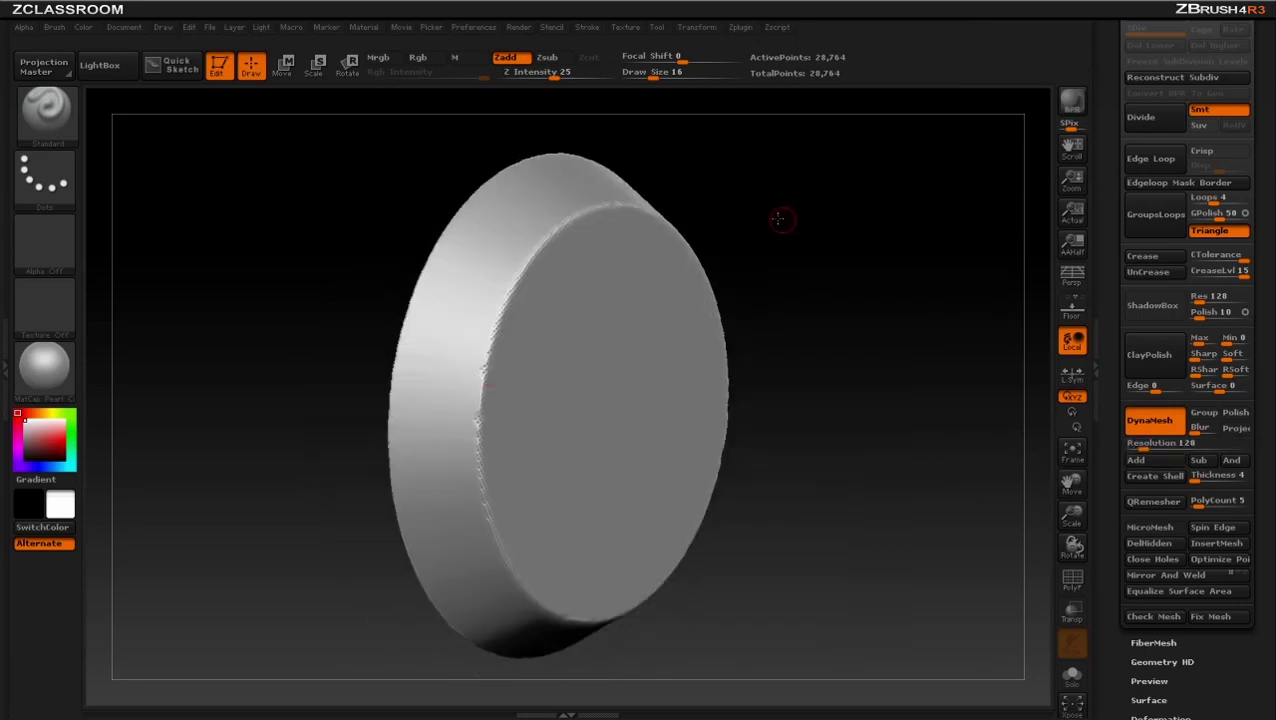
pyautogui.moveTo(778, 218); pyautogui.dragTo(484, 282)
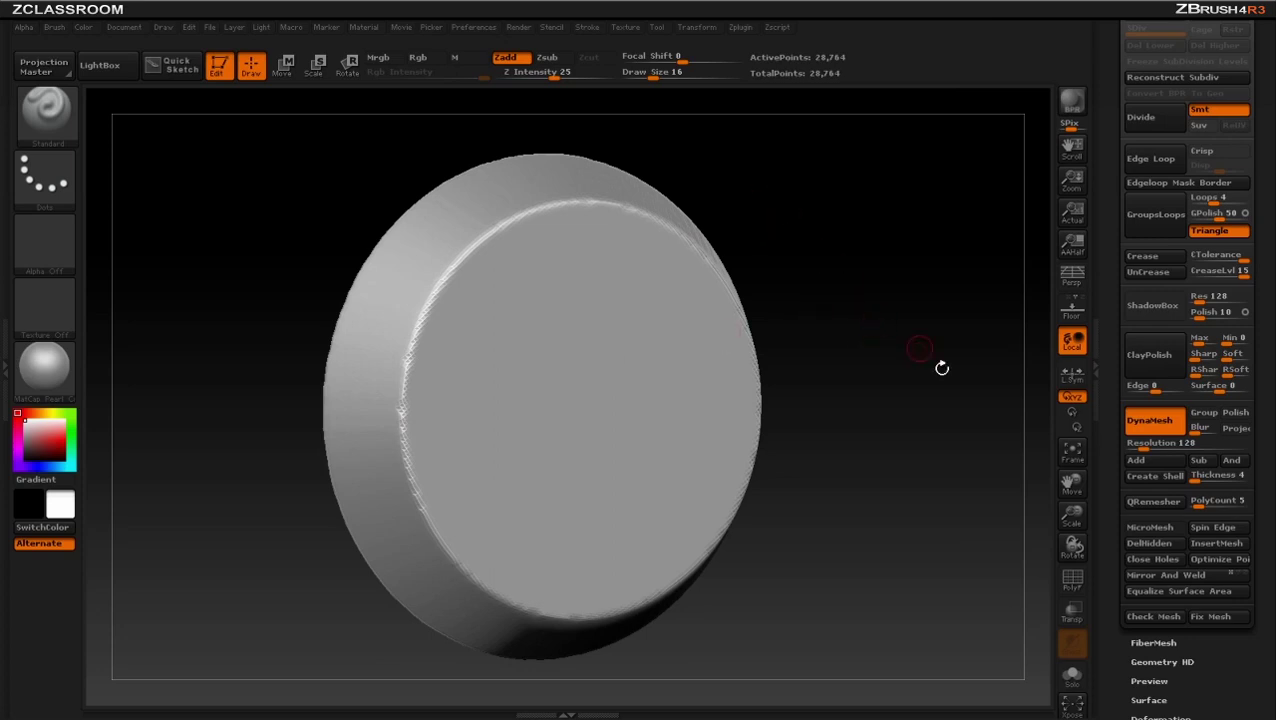
# Undo the DynaMesh and remesh the disc at resolution 512 for a crisp bevel
pyautogui.hotkey('ctrl', 'z')
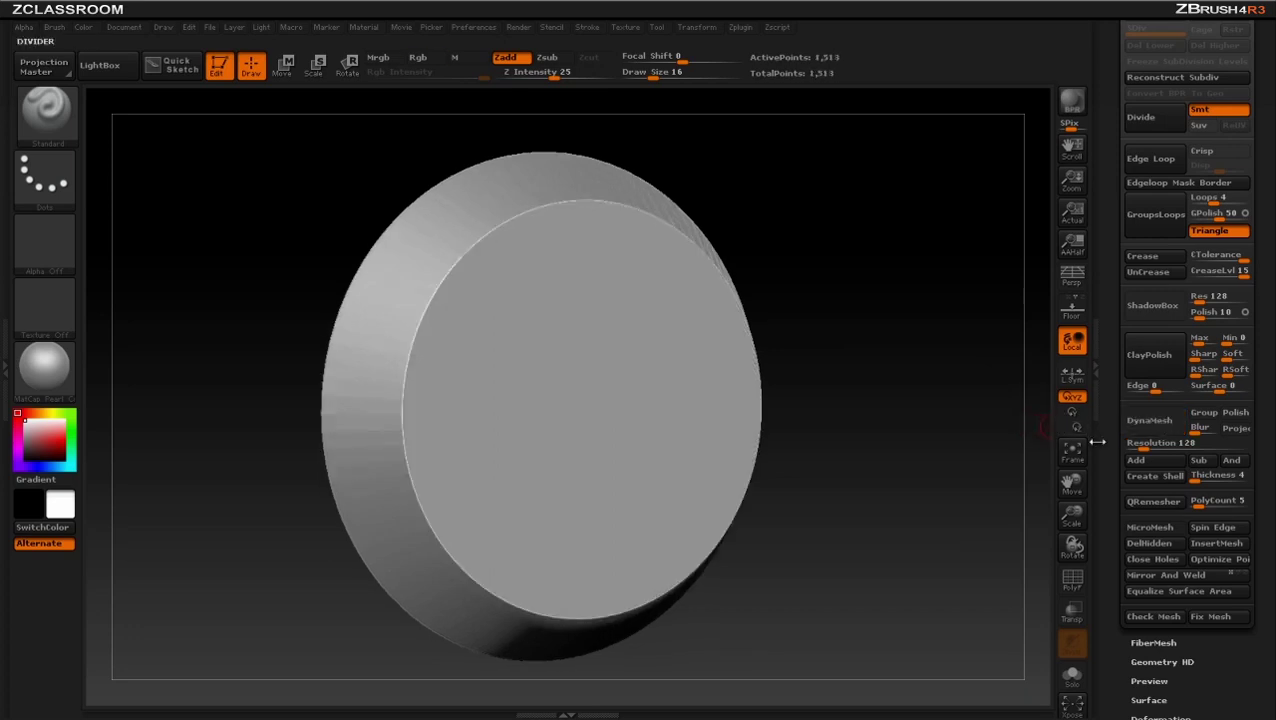
pyautogui.click(1072, 580)
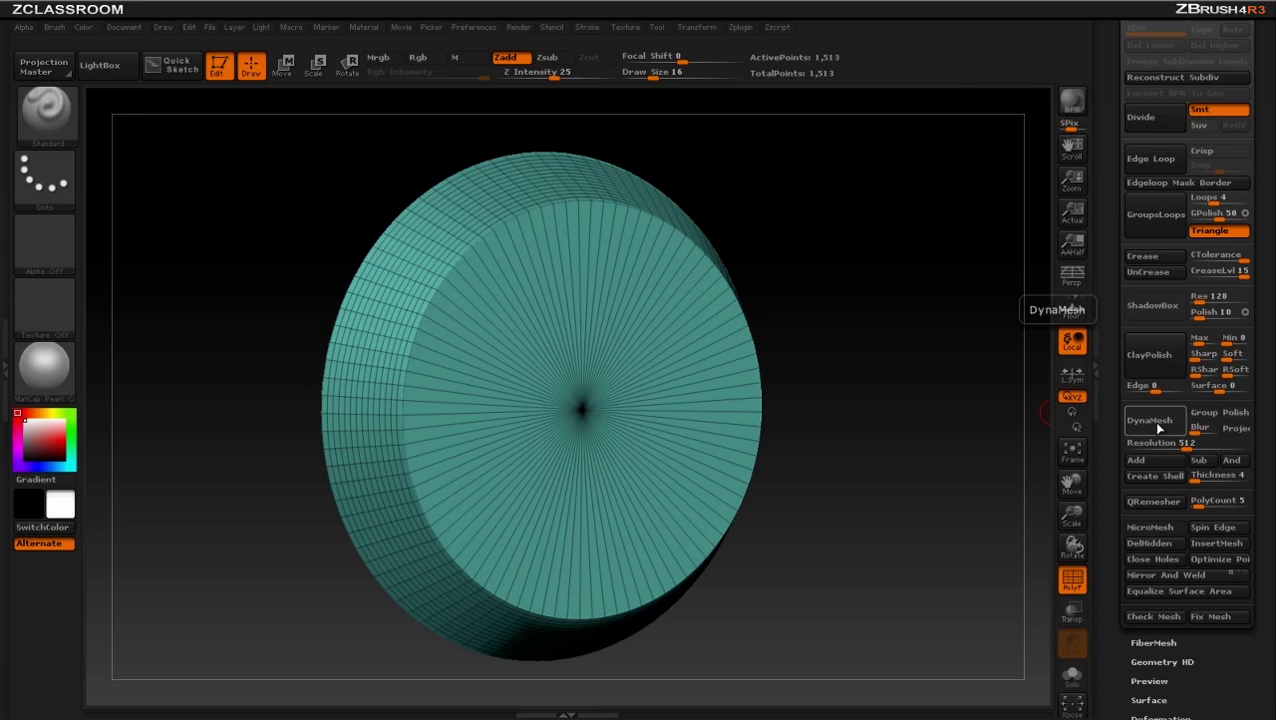
pyautogui.click(1152, 421)
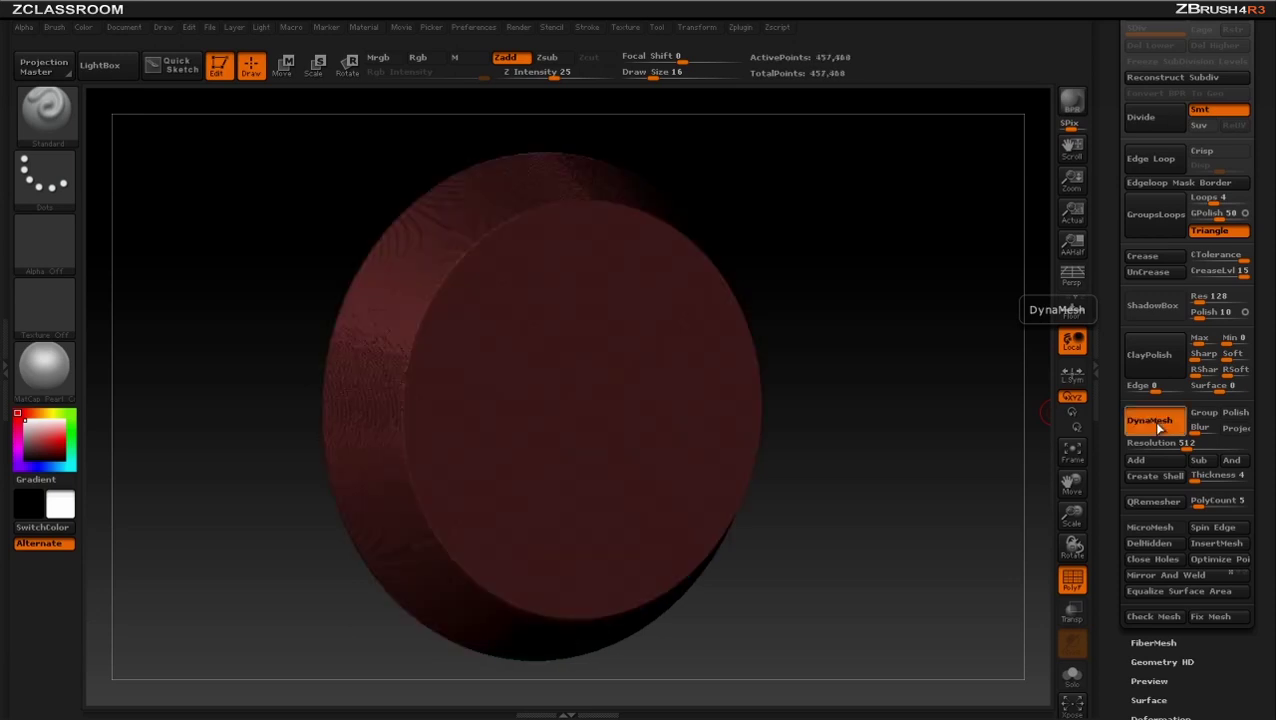
pyautogui.click(1072, 578)
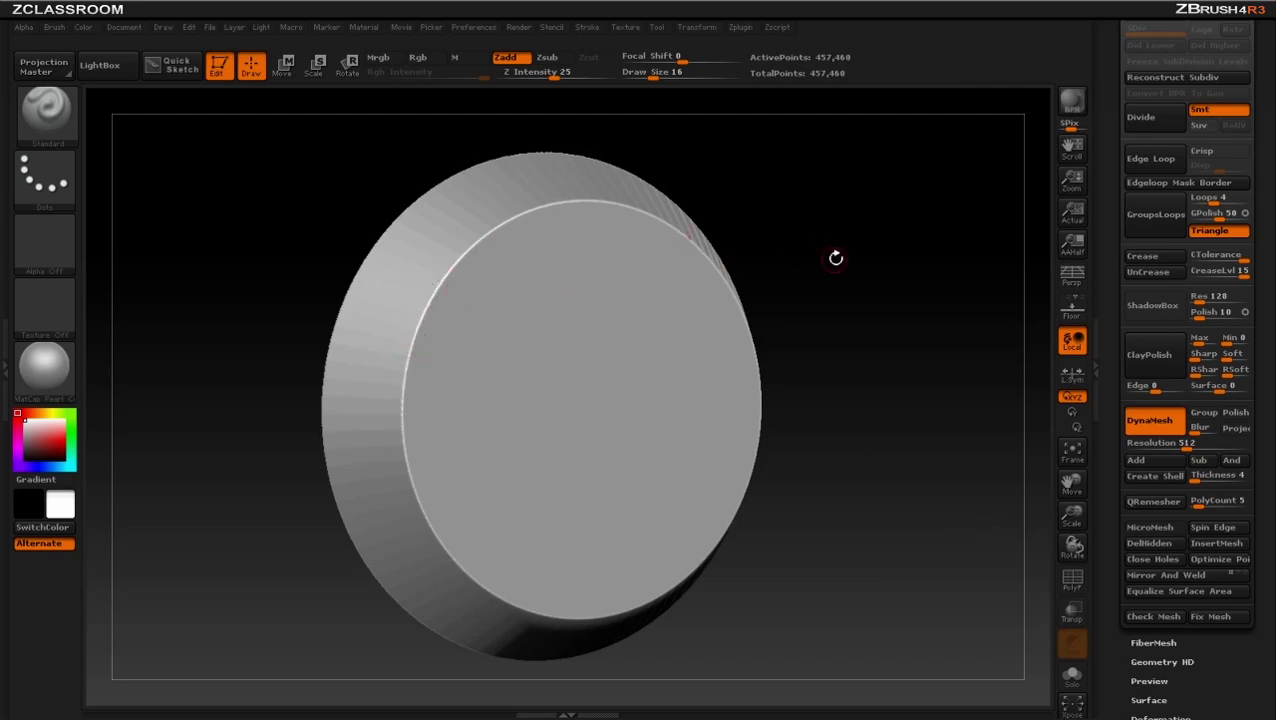
pyautogui.moveTo(834, 250); pyautogui.dragTo(907, 241)
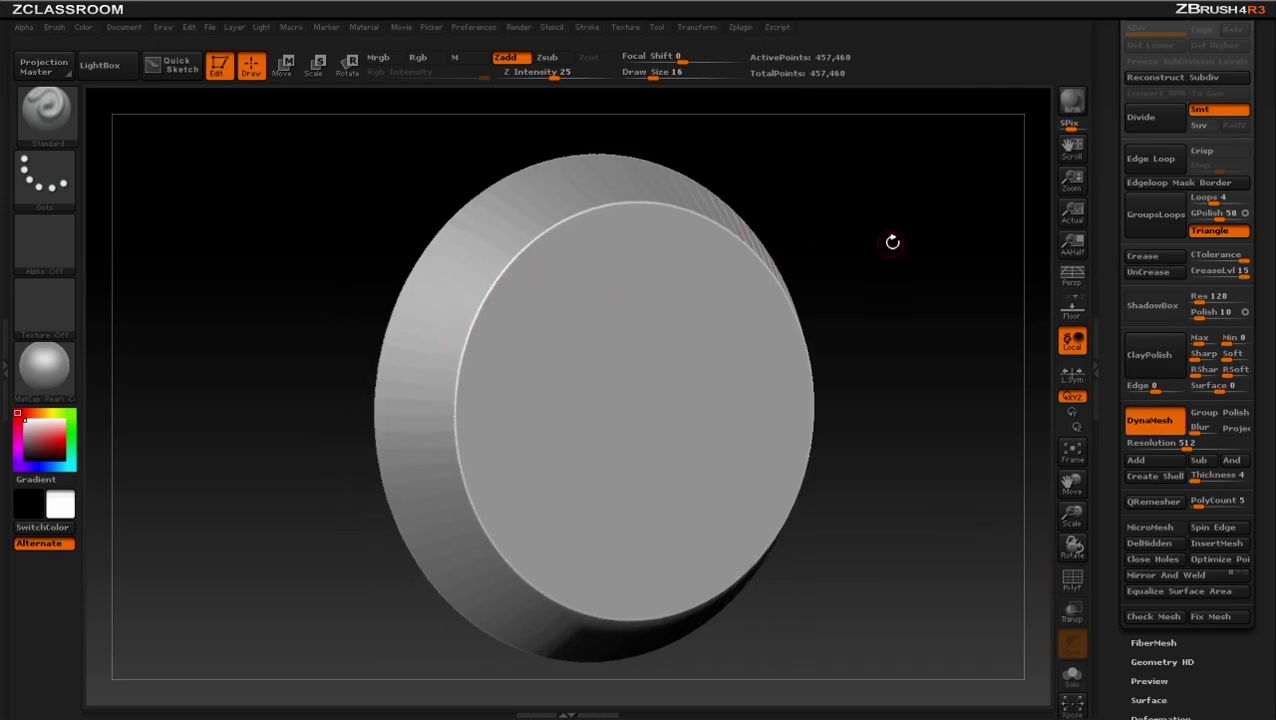
# Inspect the dense mesh with the wireframe, then raise DynaMesh Resolution to 552
pyautogui.click(1072, 578)
pyautogui.moveTo(903, 239)
pyautogui.keyDown('alt'); pyautogui.mouseDown()
pyautogui.moveTo(935, 301)
pyautogui.moveTo(928, 293)
pyautogui.mouseUp(); pyautogui.keyUp('alt')
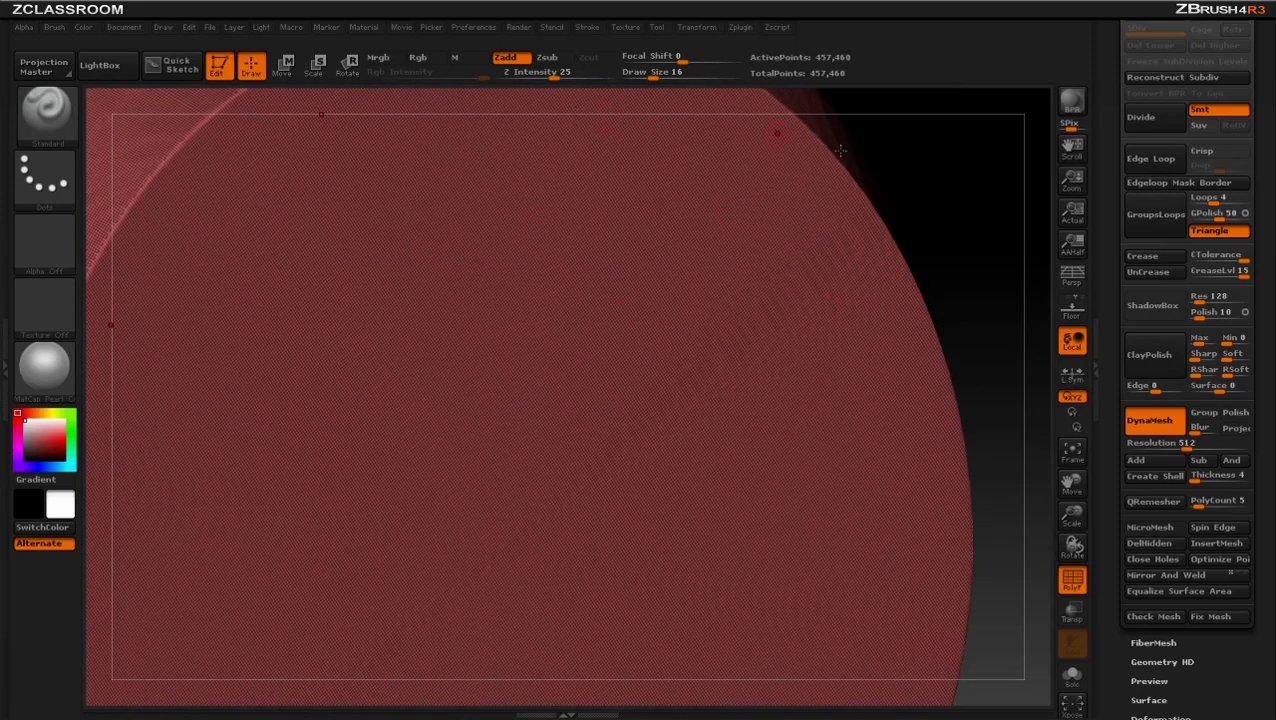
pyautogui.moveTo(969, 170)
pyautogui.keyDown('alt'); pyautogui.mouseDown()
pyautogui.moveTo(886, 125)
pyautogui.moveTo(846, 122)
pyautogui.mouseUp(); pyautogui.keyUp('alt')
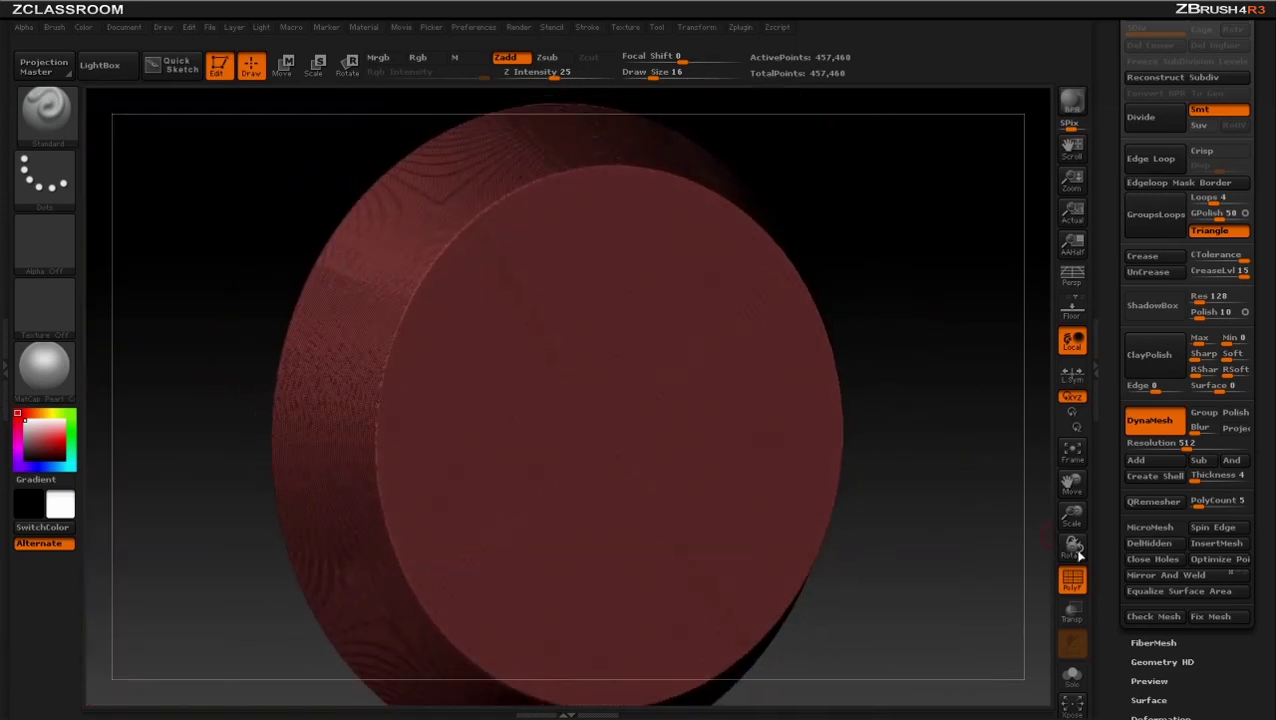
pyautogui.click(1074, 580)
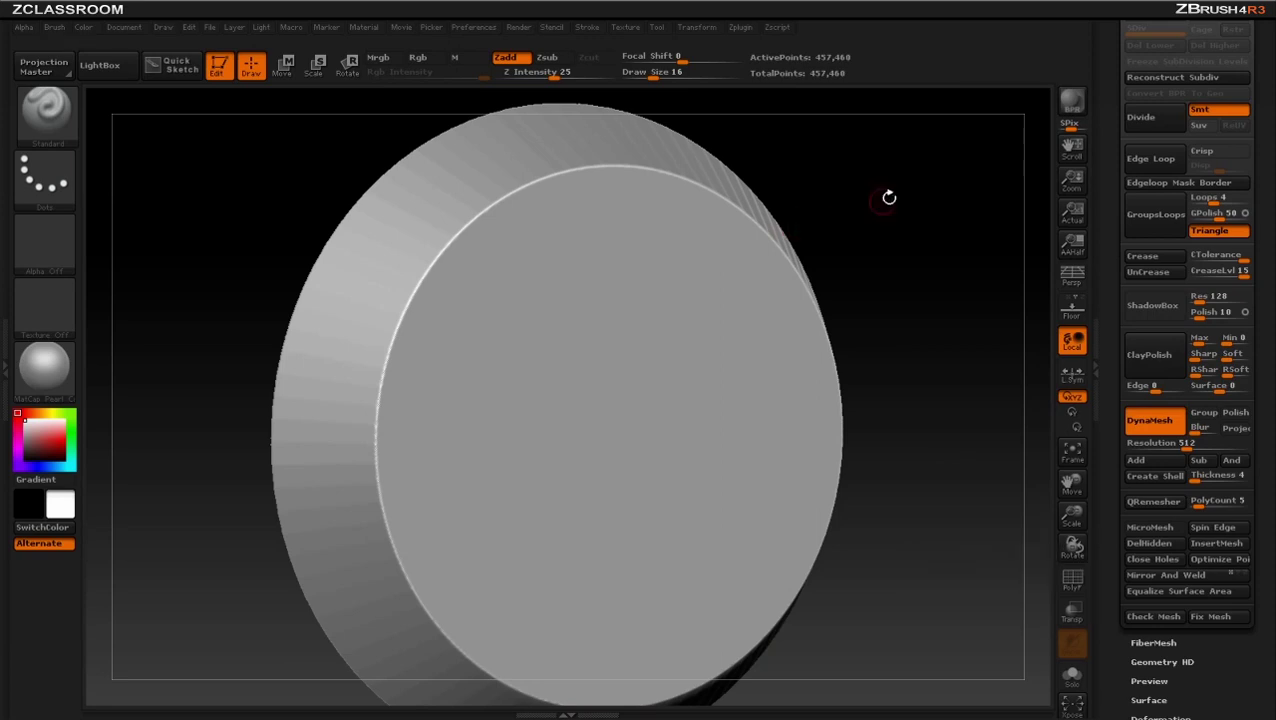
pyautogui.moveTo(891, 196)
pyautogui.mouseDown()
pyautogui.moveTo(934, 191)
pyautogui.moveTo(617, 272)
pyautogui.mouseUp()
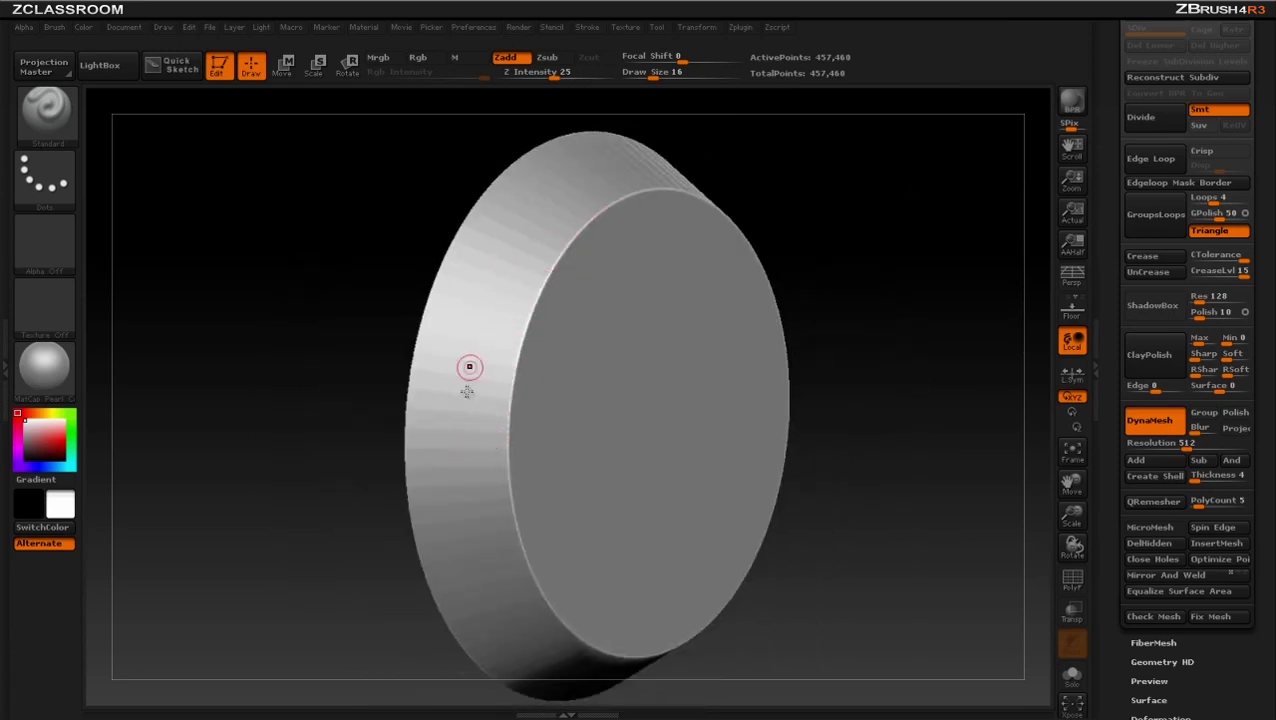
pyautogui.moveTo(877, 430); pyautogui.dragTo(926, 427)
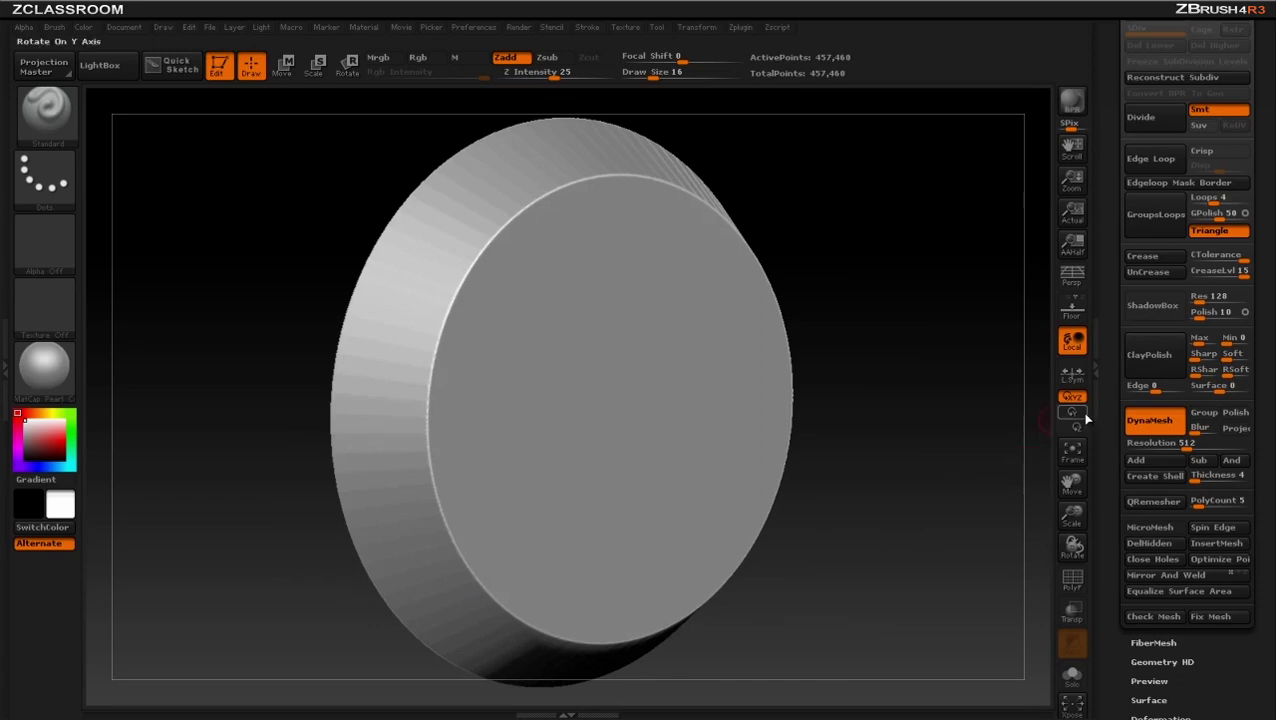
pyautogui.moveTo(1205, 448); pyautogui.dragTo(1225, 454)
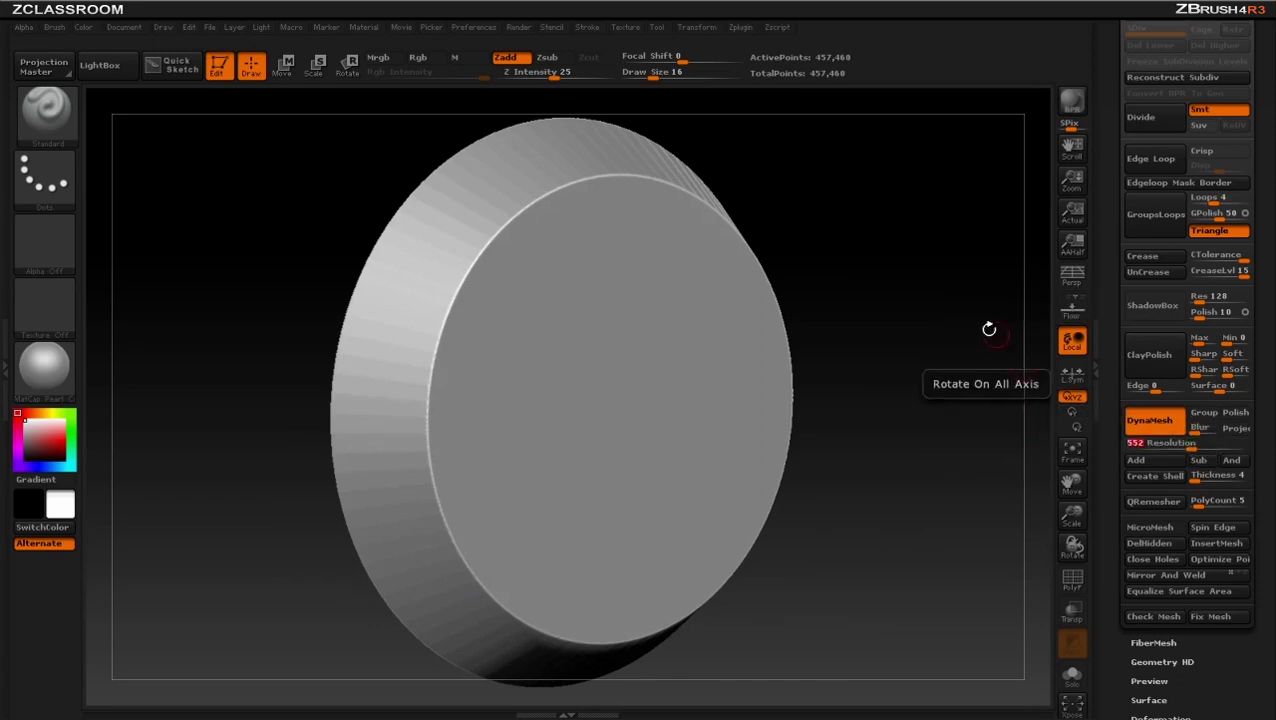
# Undo back to the low-poly disc and run a trial DynaMesh
pyautogui.press('ctrl')
pyautogui.hotkey('ctrl', 'z')
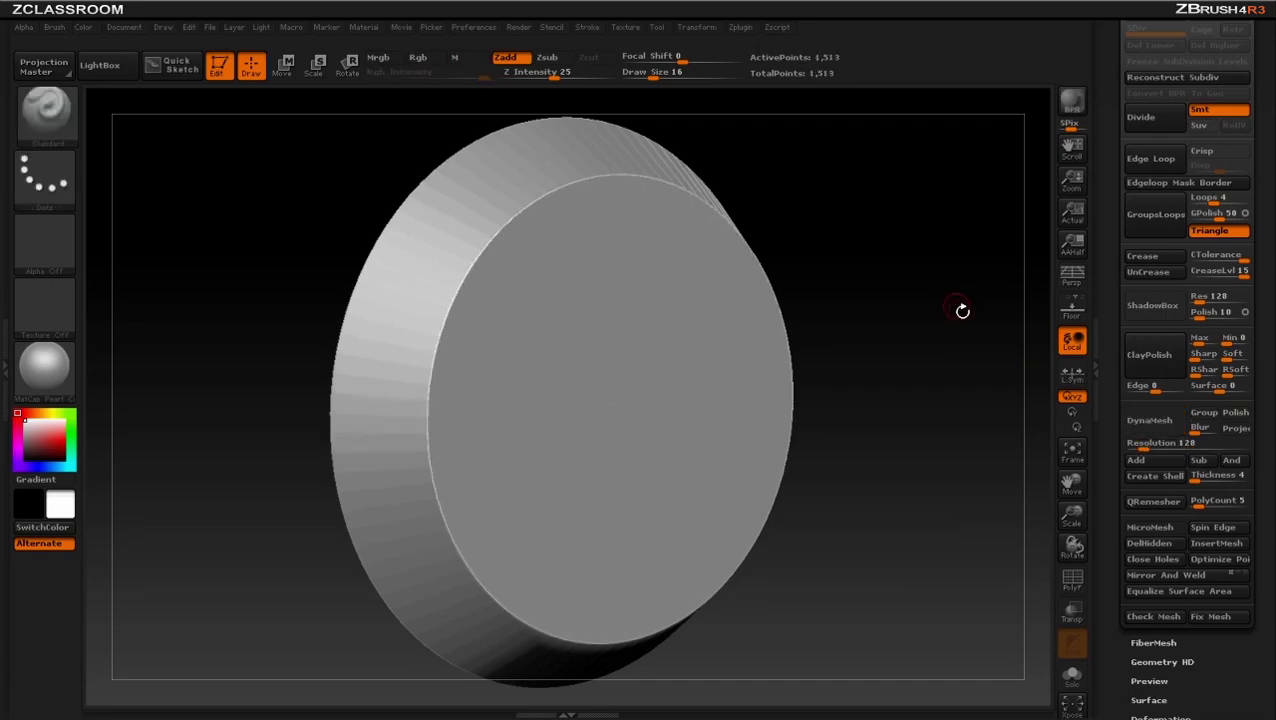
pyautogui.click(1143, 424)
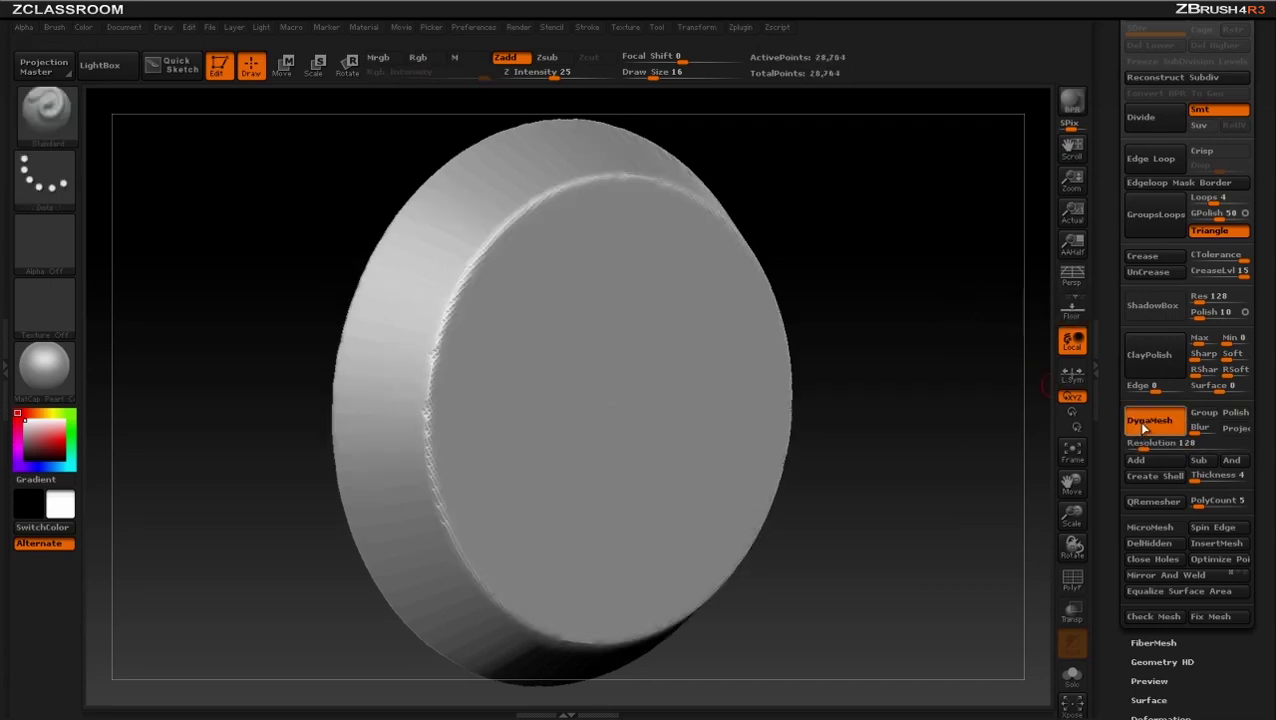
pyautogui.moveTo(971, 322); pyautogui.dragTo(940, 340)
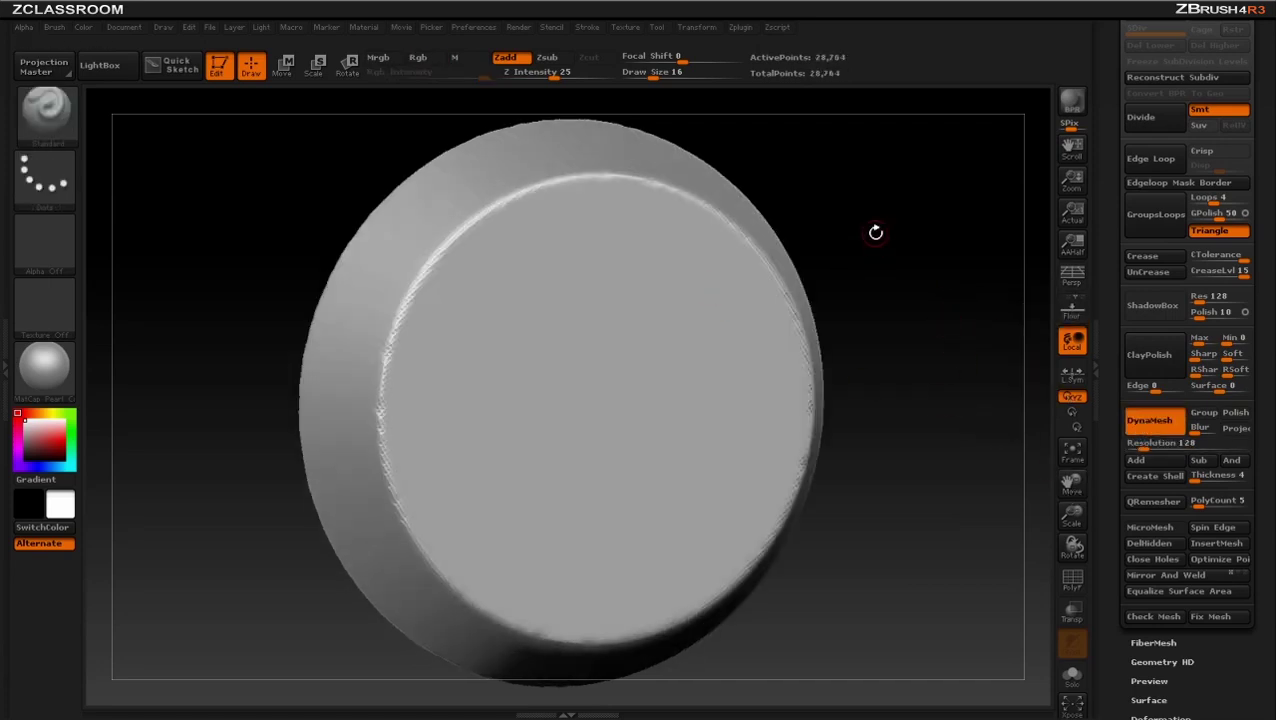
# Set Draw Size to 23, undo to the 1,513-point disc, and show the wireframe
pyautogui.press('s')
pyautogui.press('s')
pyautogui.click(903, 259)
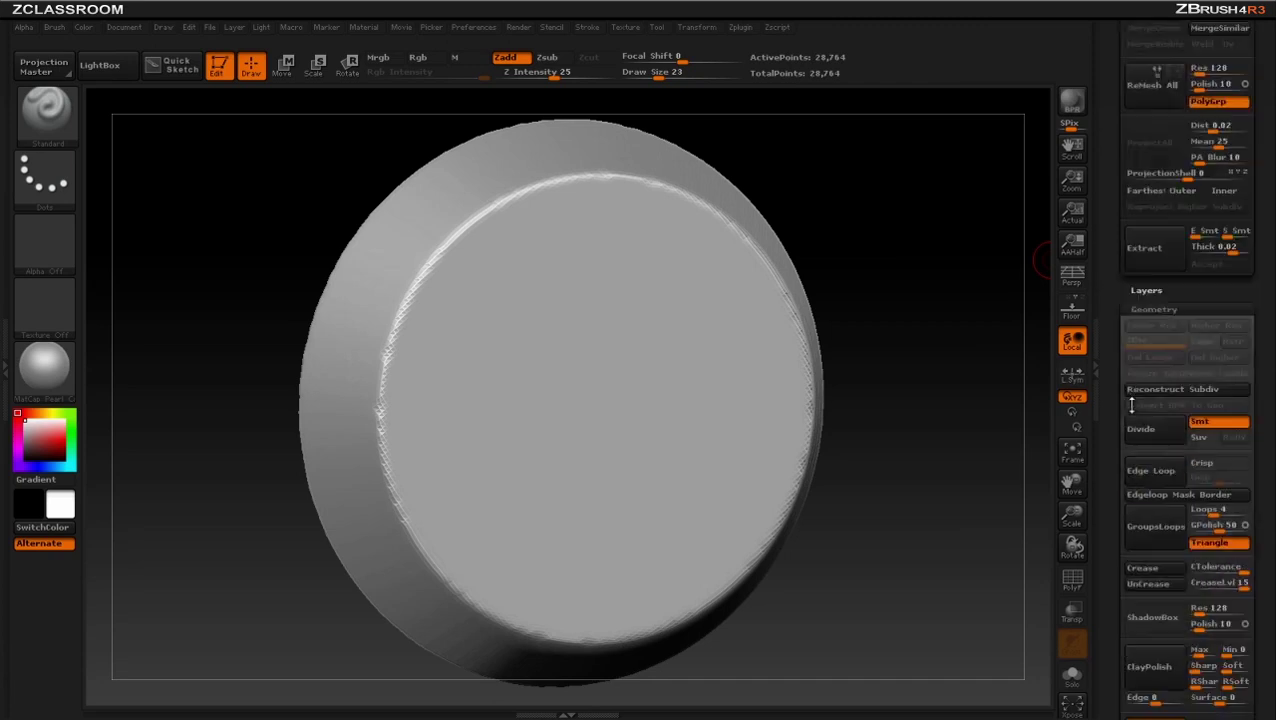
pyautogui.moveTo(1110, 281); pyautogui.dragTo(1118, 359)
pyautogui.hotkey('ctrl', 'z')
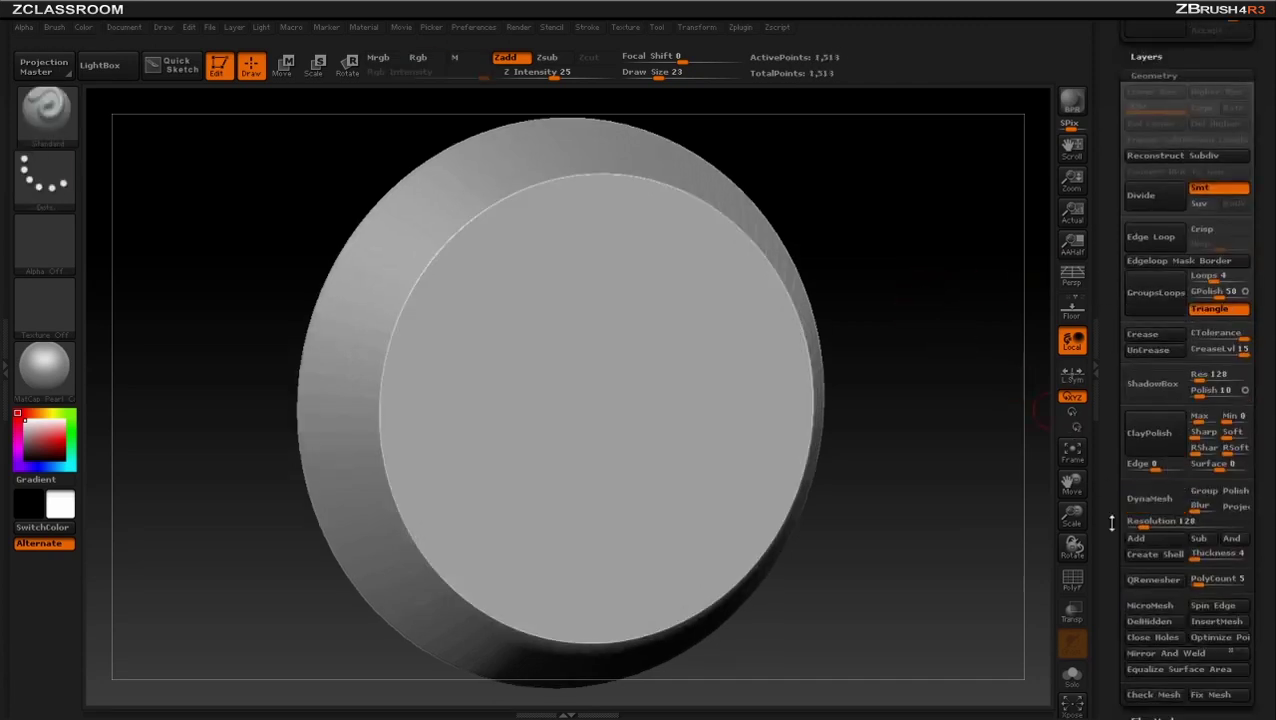
pyautogui.click(1072, 580)
pyautogui.moveTo(1114, 270); pyautogui.dragTo(1116, 420)
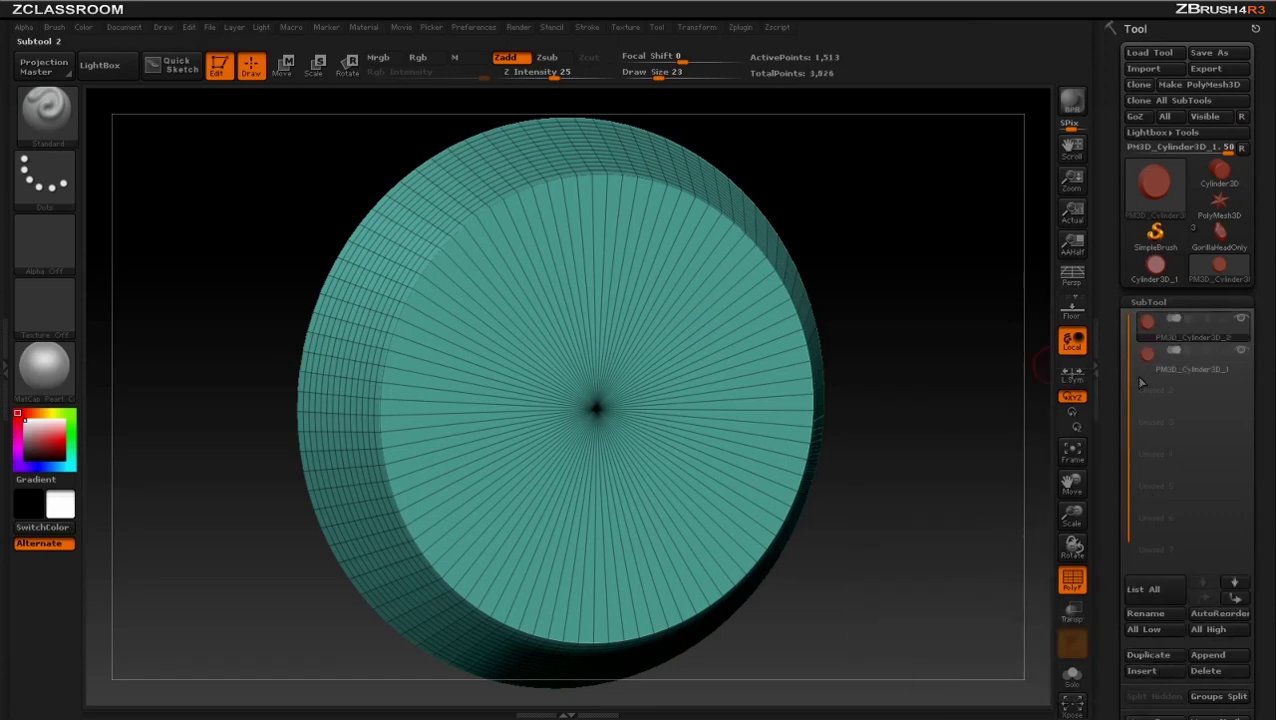
# Select subtool PM3D_Cylinder3D_1 and slide it away from the cap with Transpose Move
pyautogui.click(1178, 370)
pyautogui.moveTo(954, 390); pyautogui.dragTo(823, 310)
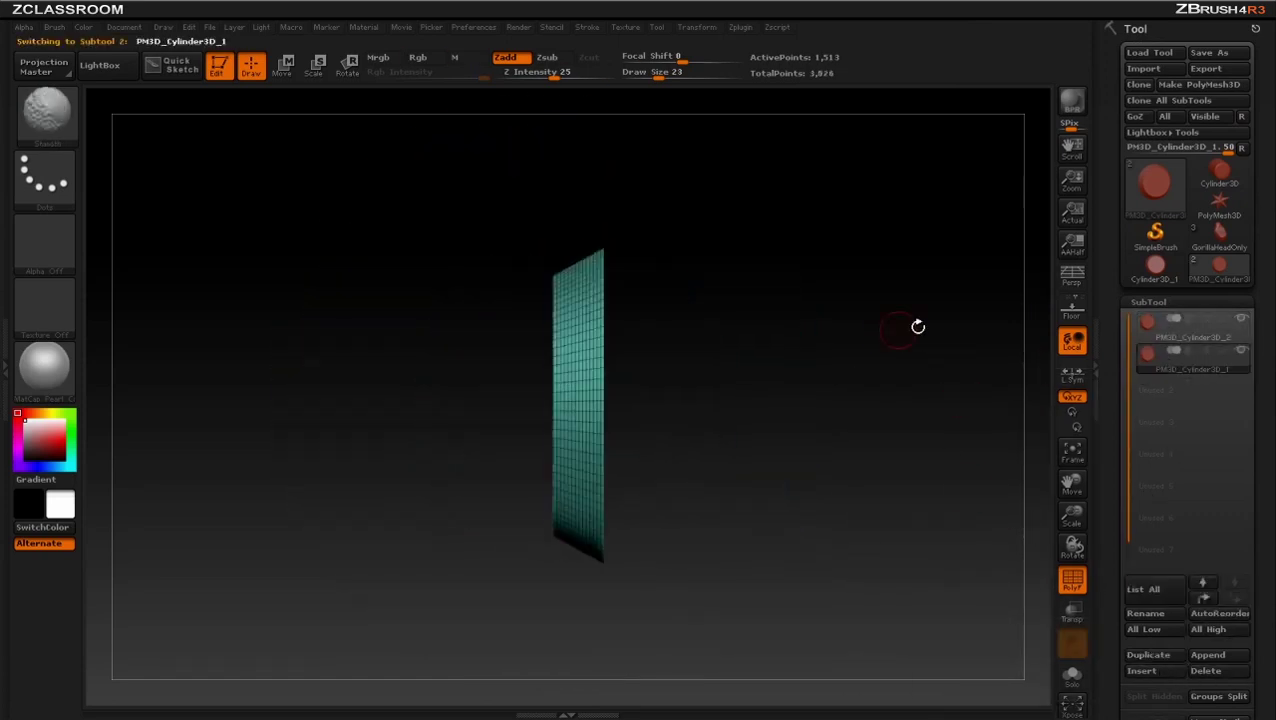
pyautogui.press('w')
pyautogui.moveTo(541, 407); pyautogui.dragTo(698, 407)
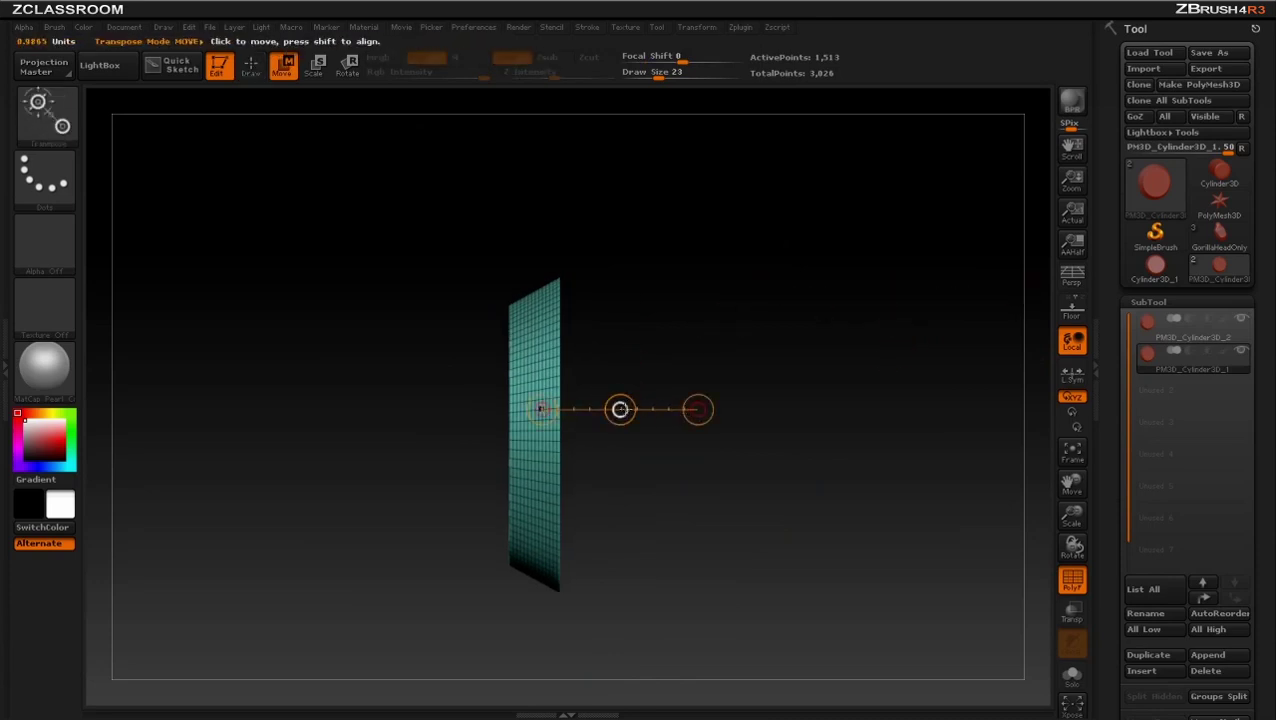
pyautogui.moveTo(618, 407); pyautogui.dragTo(665, 410)
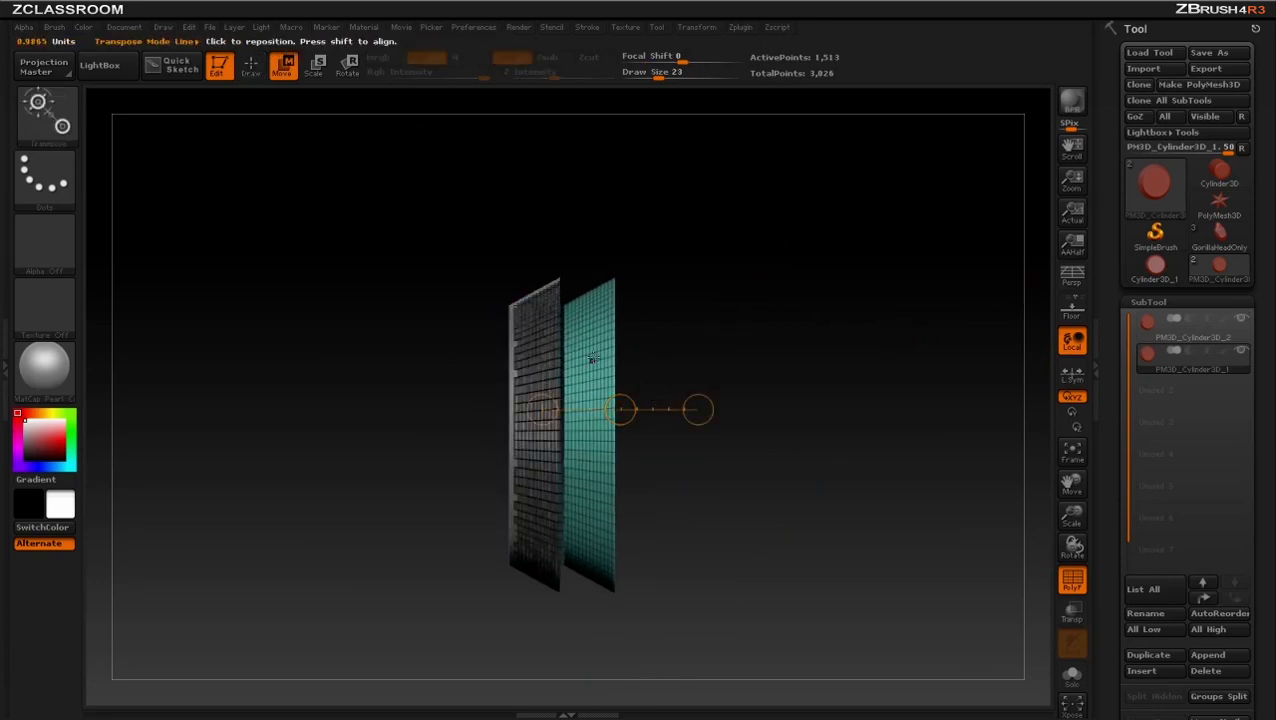
pyautogui.scroll(-10, 1163, 493)
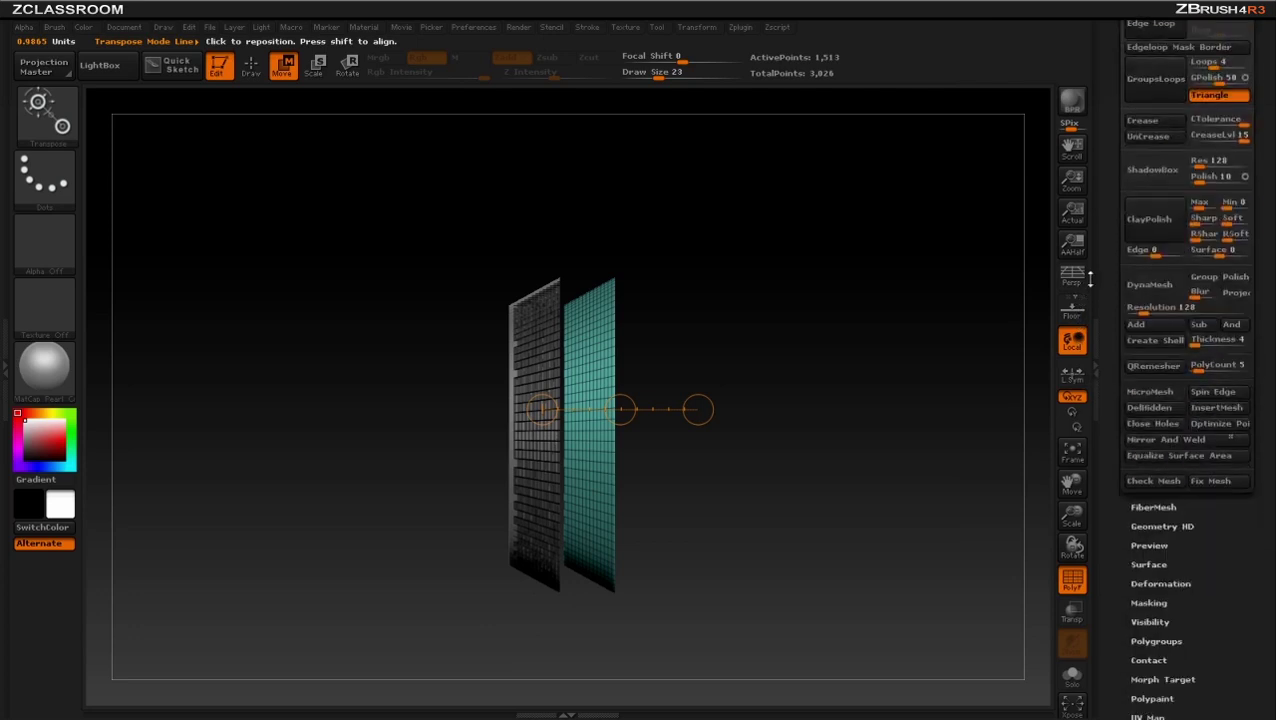
# Set Deformation Size to 100, move the disc behind the cap, and hide the wireframe
pyautogui.click(1160, 460)
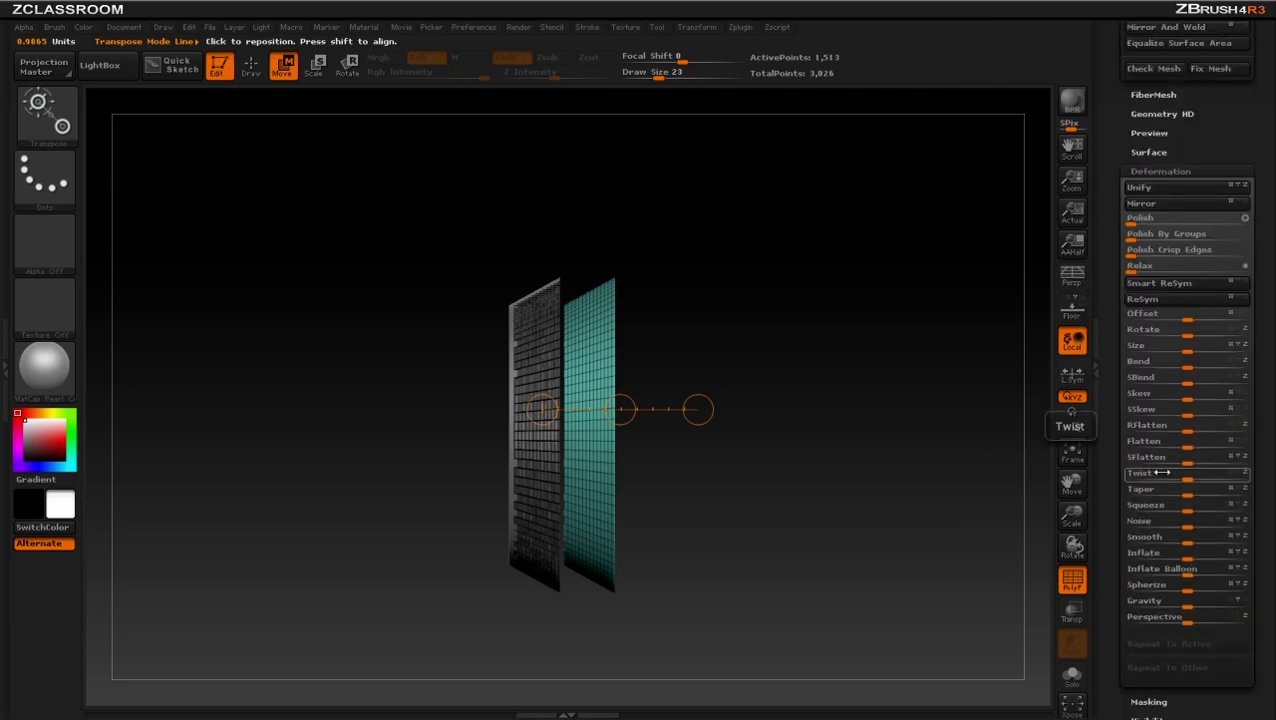
pyautogui.moveTo(1192, 349); pyautogui.dragTo(1252, 348)
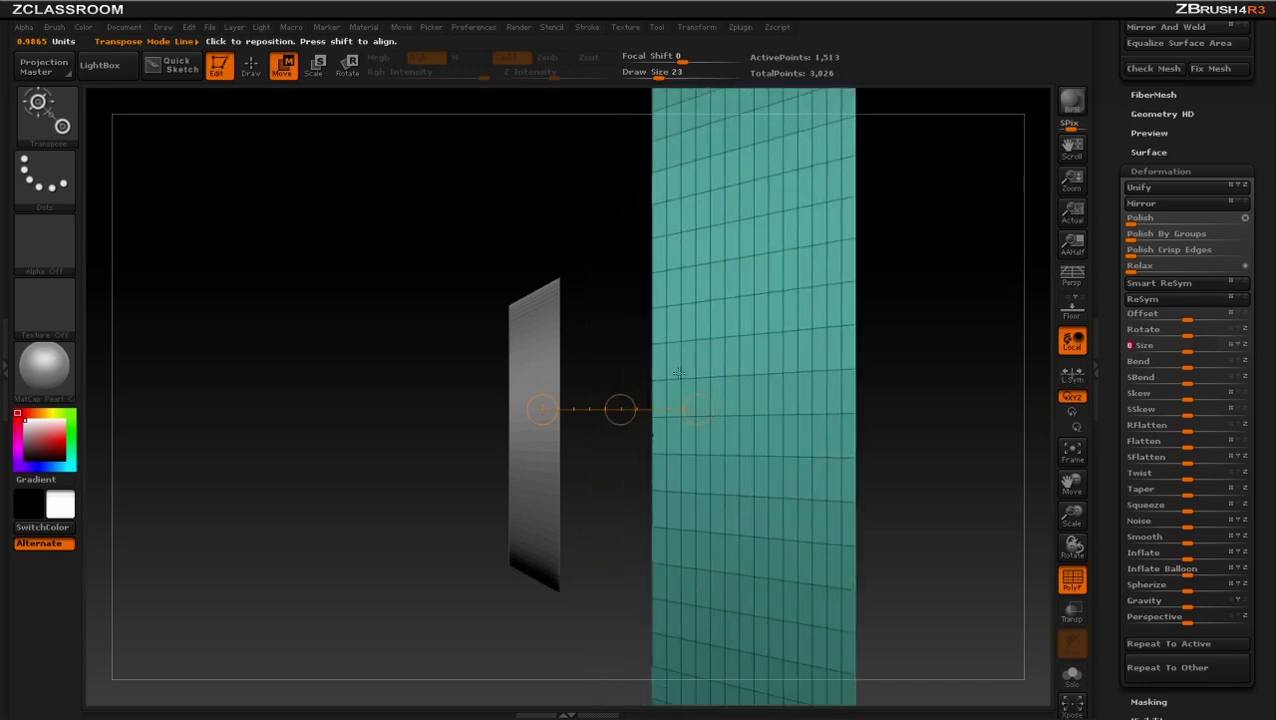
pyautogui.moveTo(620, 409); pyautogui.dragTo(540, 405)
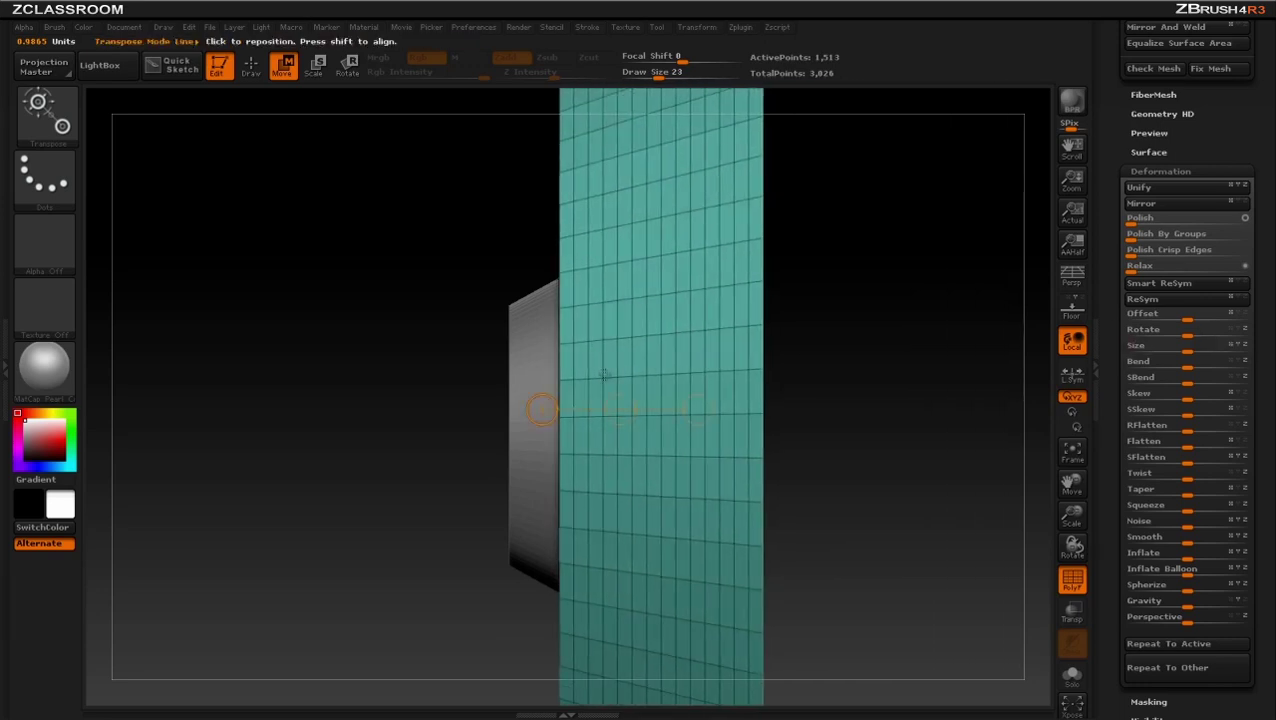
pyautogui.press('q')
pyautogui.moveTo(851, 344)
pyautogui.keyDown('shift'); pyautogui.mouseDown()
pyautogui.moveTo(946, 334)
pyautogui.moveTo(968, 422)
pyautogui.mouseUp(); pyautogui.keyUp('shift')
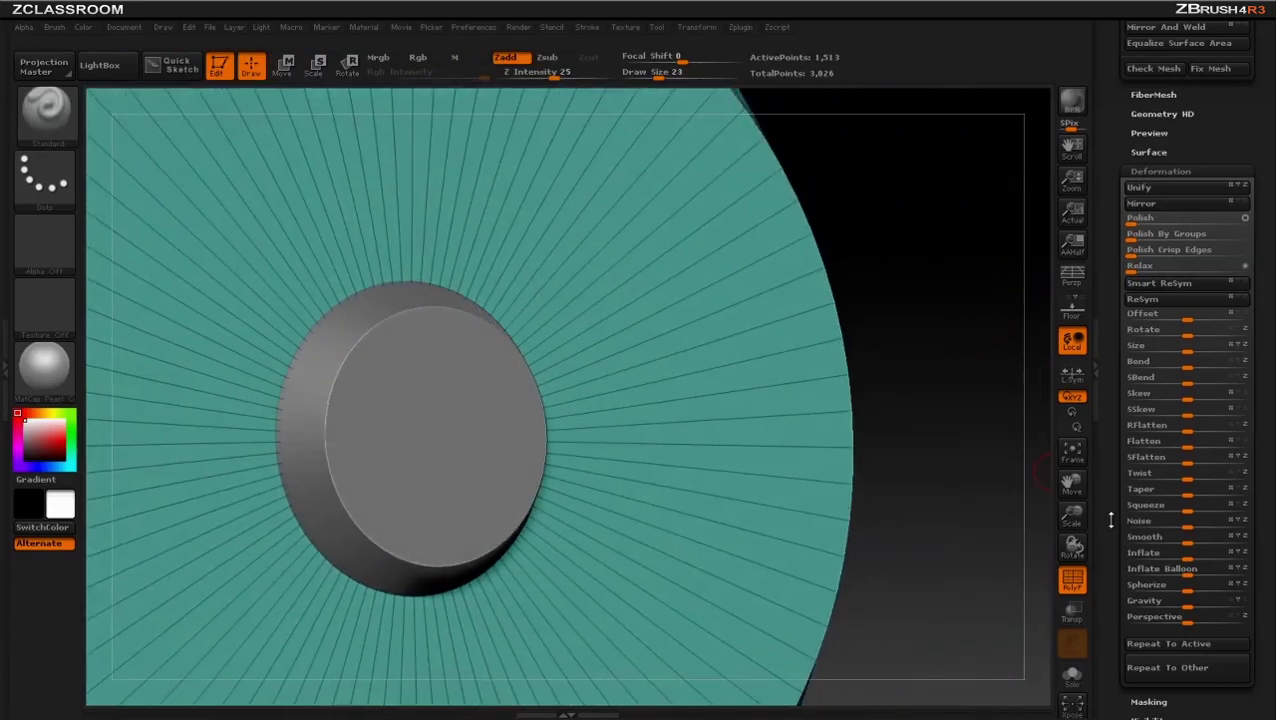
pyautogui.click(1142, 177)
pyautogui.moveTo(1140, 180); pyautogui.dragTo(1116, 298)
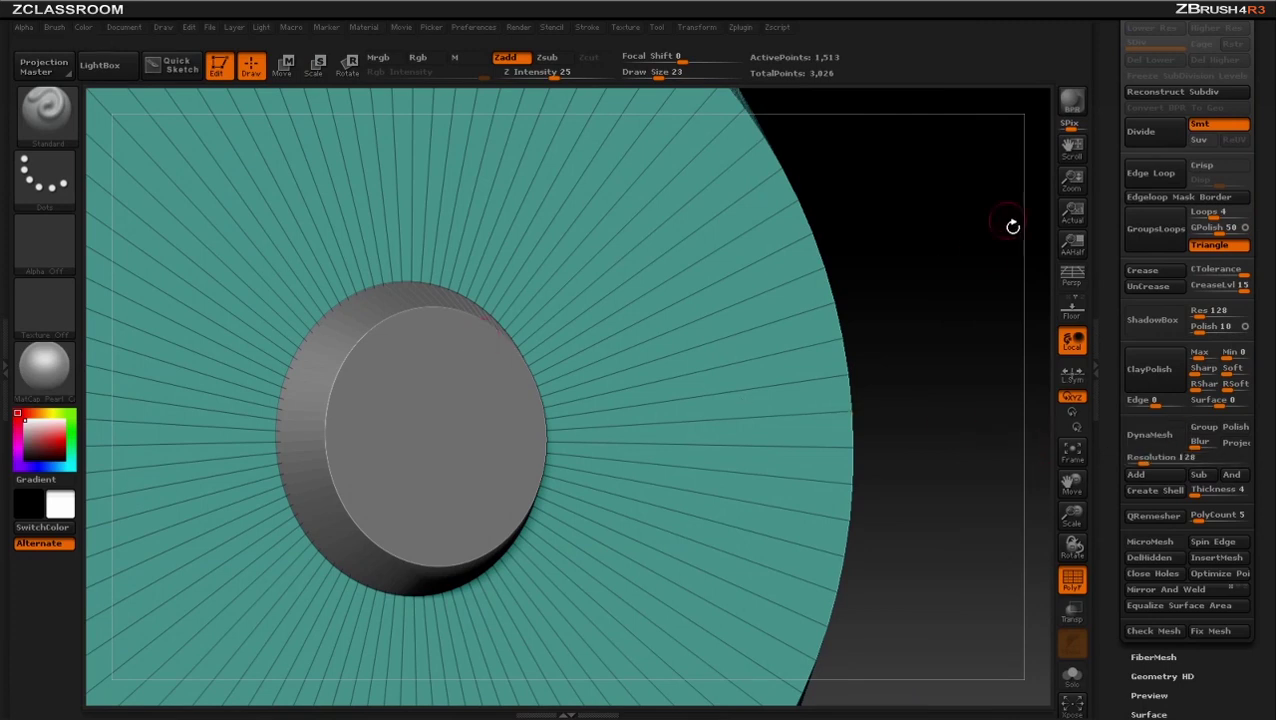
pyautogui.click(1072, 578)
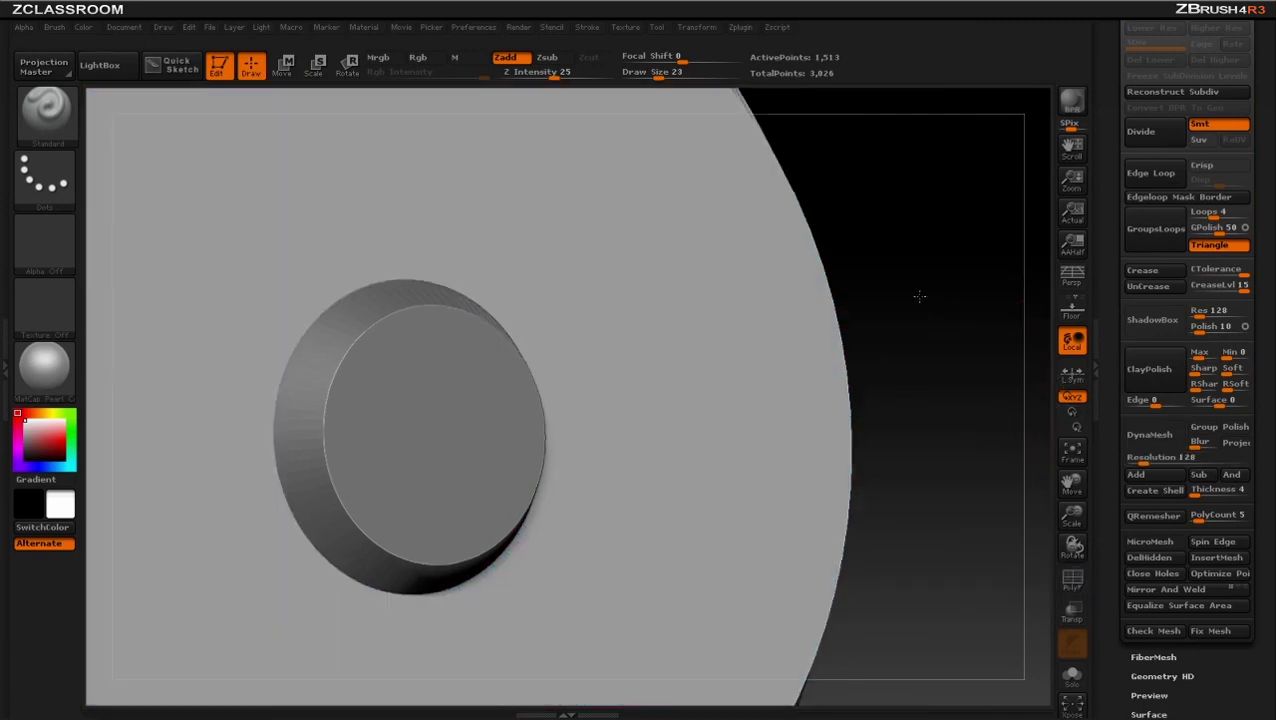
pyautogui.moveTo(917, 455)
pyautogui.mouseDown()
pyautogui.moveTo(933, 263)
pyautogui.moveTo(906, 262)
pyautogui.mouseUp()
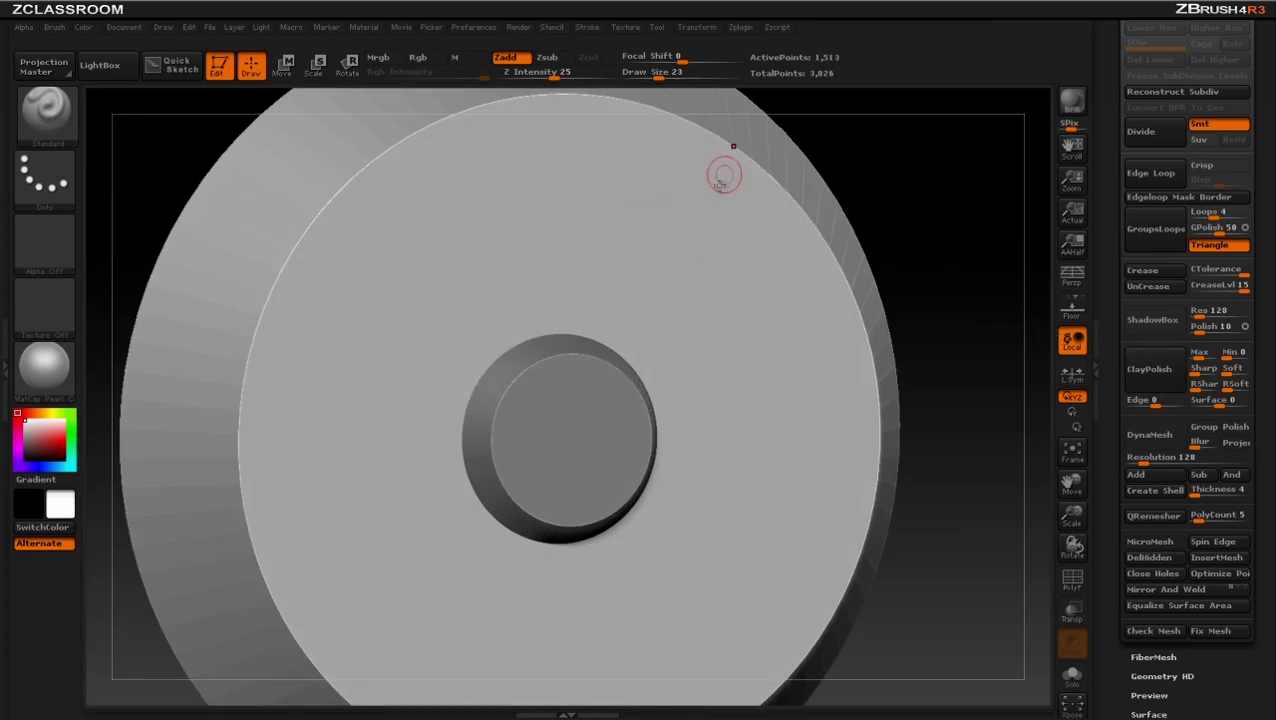
# DynaMesh the large backing disc, then select the cap subtool and DynaMesh it too
pyautogui.click(1150, 436)
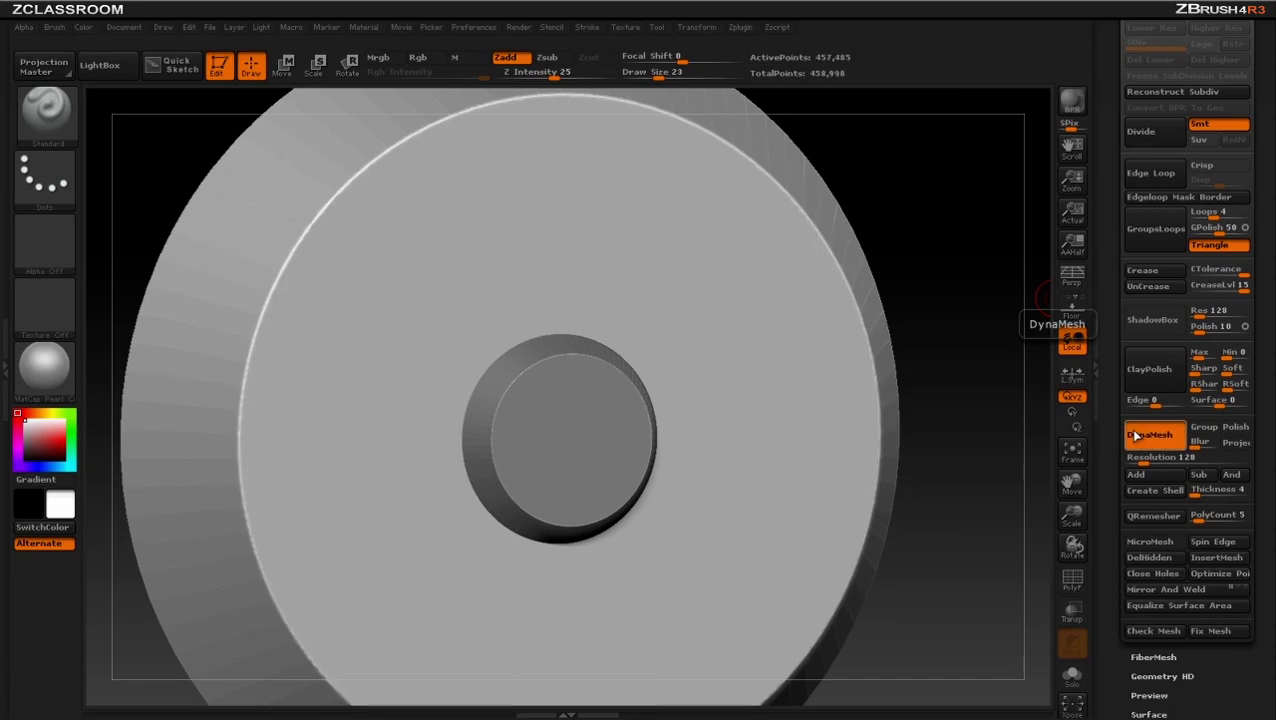
pyautogui.keyDown('alt'); pyautogui.click(603, 428); pyautogui.keyUp('alt')
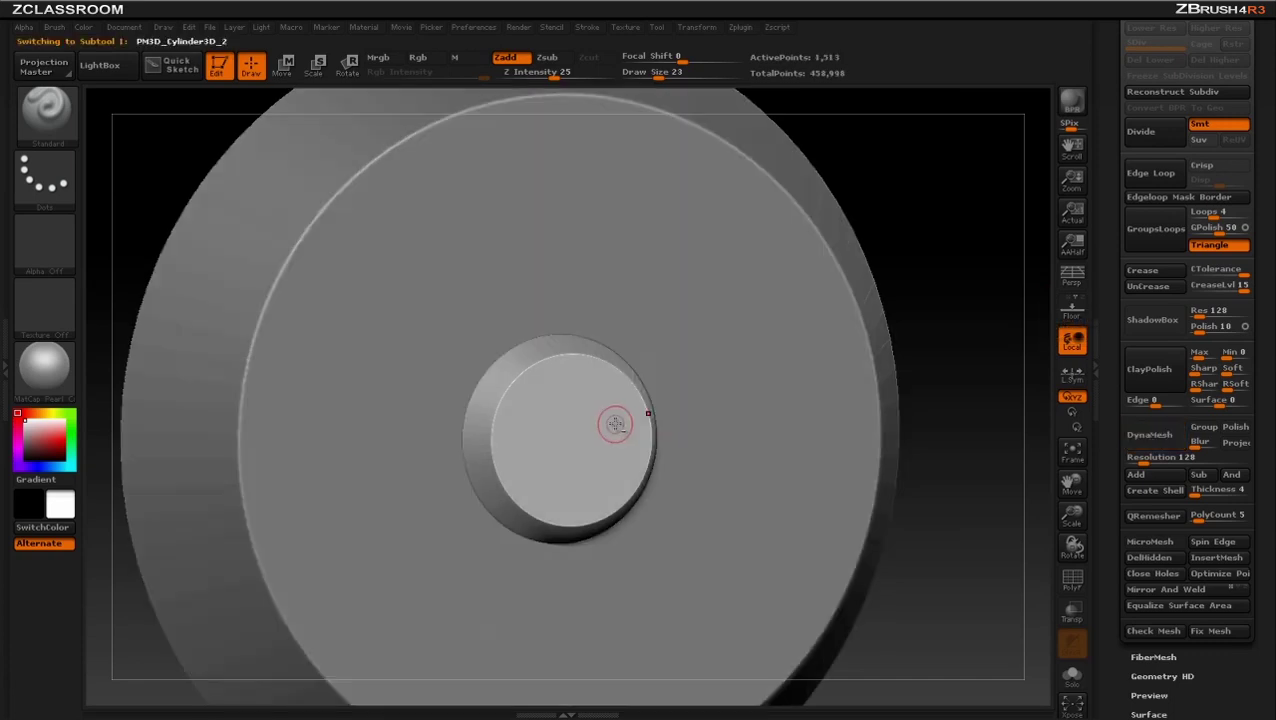
pyautogui.click(1133, 435)
pyautogui.moveTo(940, 285); pyautogui.dragTo(983, 233)
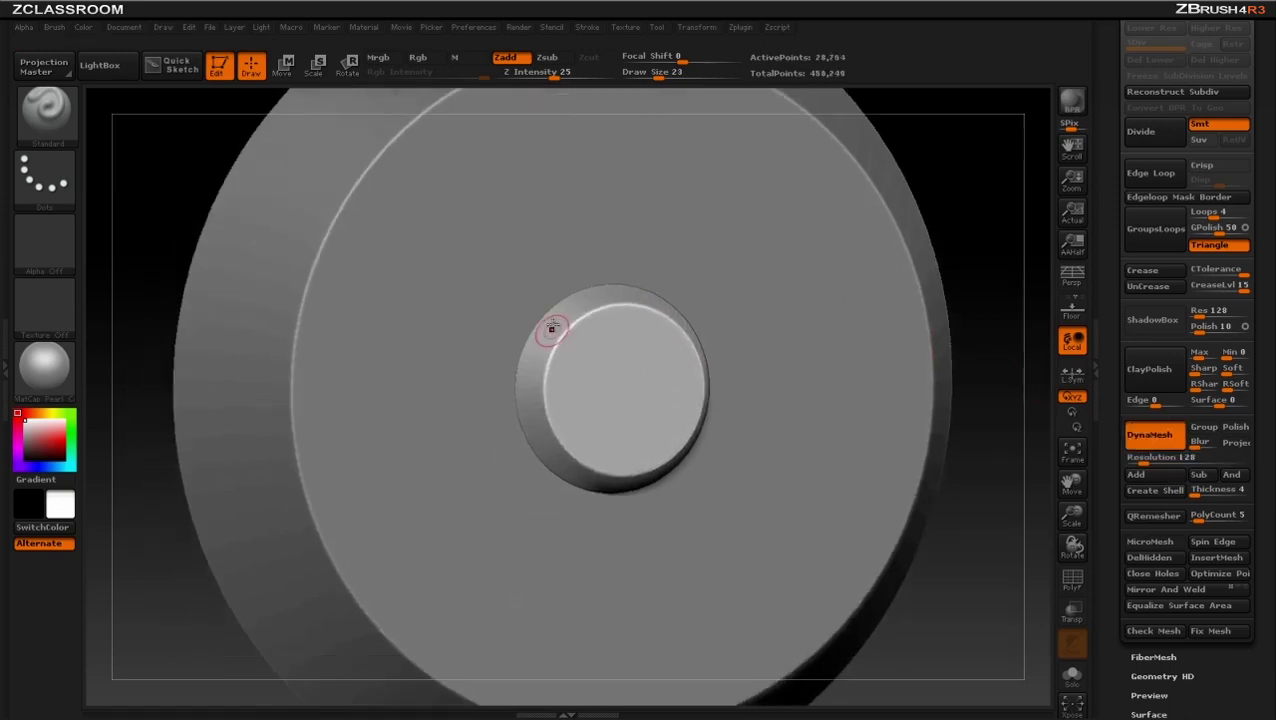
# Show the wireframe and switch between the cap and large disc subtools to compare meshes
pyautogui.click(1072, 580)
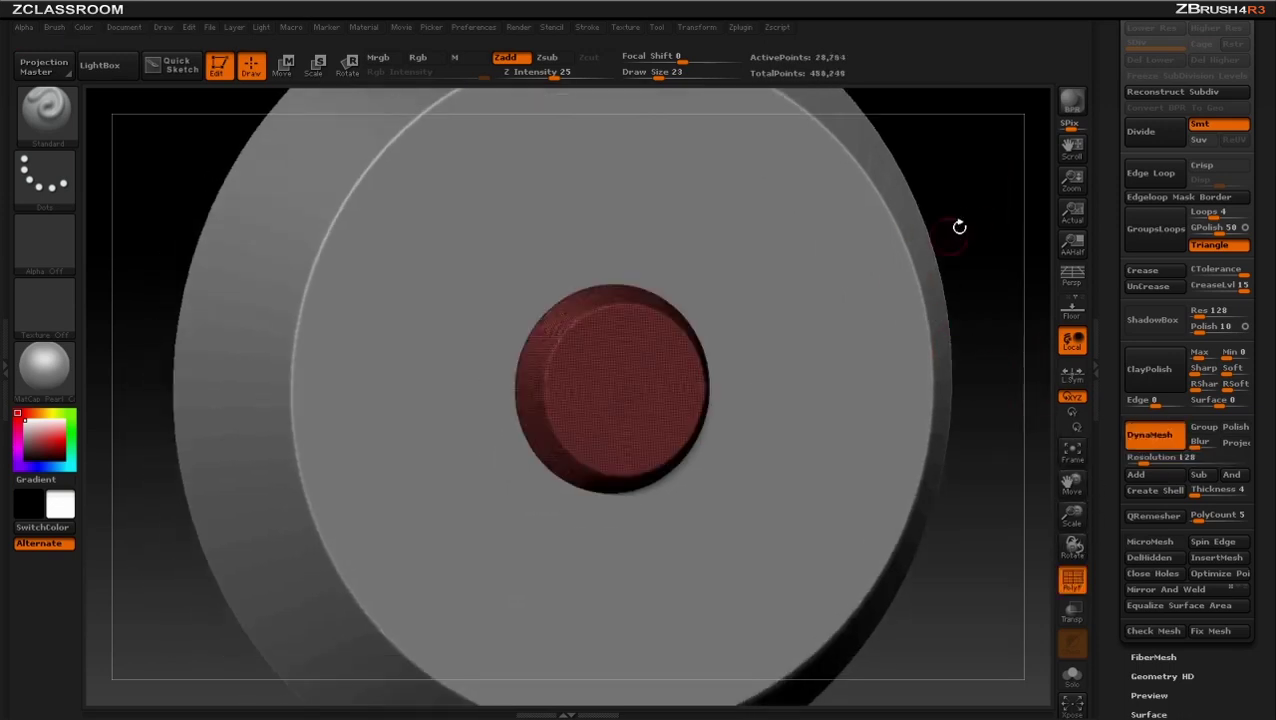
pyautogui.press('f')
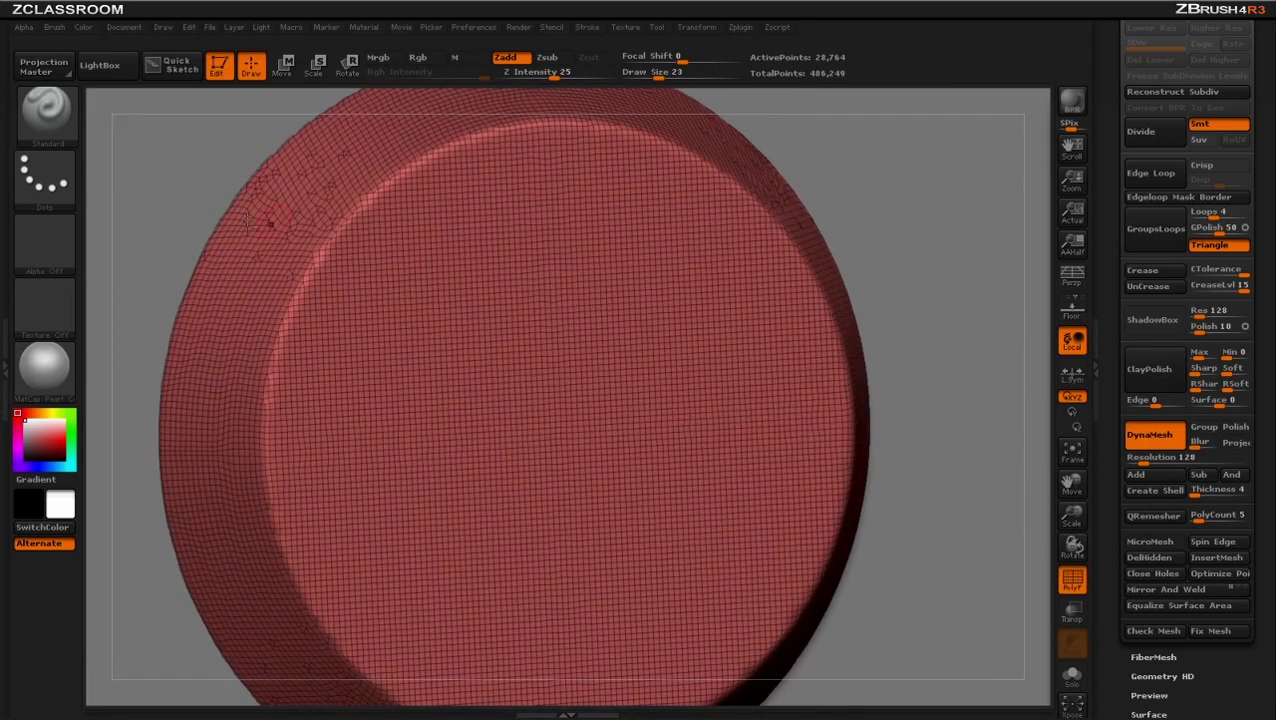
pyautogui.keyDown('alt'); pyautogui.click(190, 165); pyautogui.keyUp('alt')
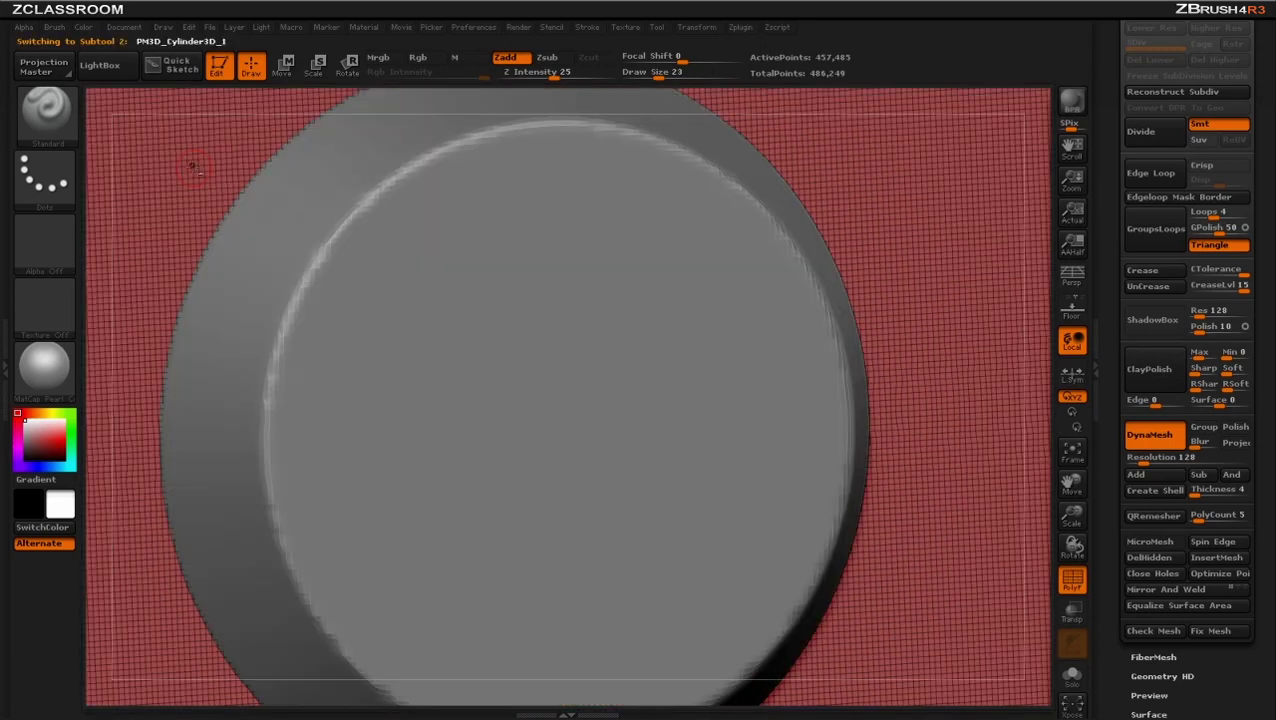
pyautogui.keyDown('alt'); pyautogui.click(354, 240); pyautogui.keyUp('alt')
pyautogui.keyDown('alt'); pyautogui.click(230, 157); pyautogui.keyUp('alt')
pyautogui.press('f')
pyautogui.moveTo(963, 60)
pyautogui.mouseDown()
pyautogui.moveTo(350, 148)
pyautogui.moveTo(755, 162)
pyautogui.moveTo(503, 303)
pyautogui.mouseUp()
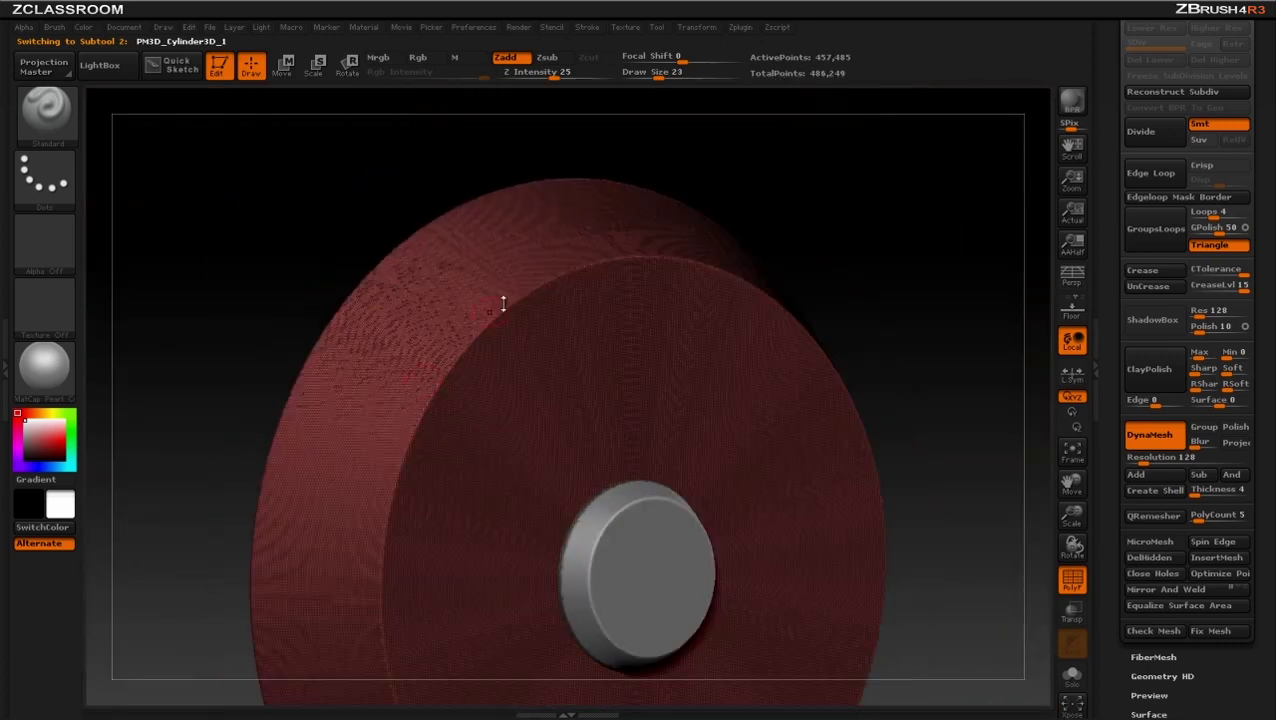
pyautogui.moveTo(1110, 193); pyautogui.dragTo(1177, 229)
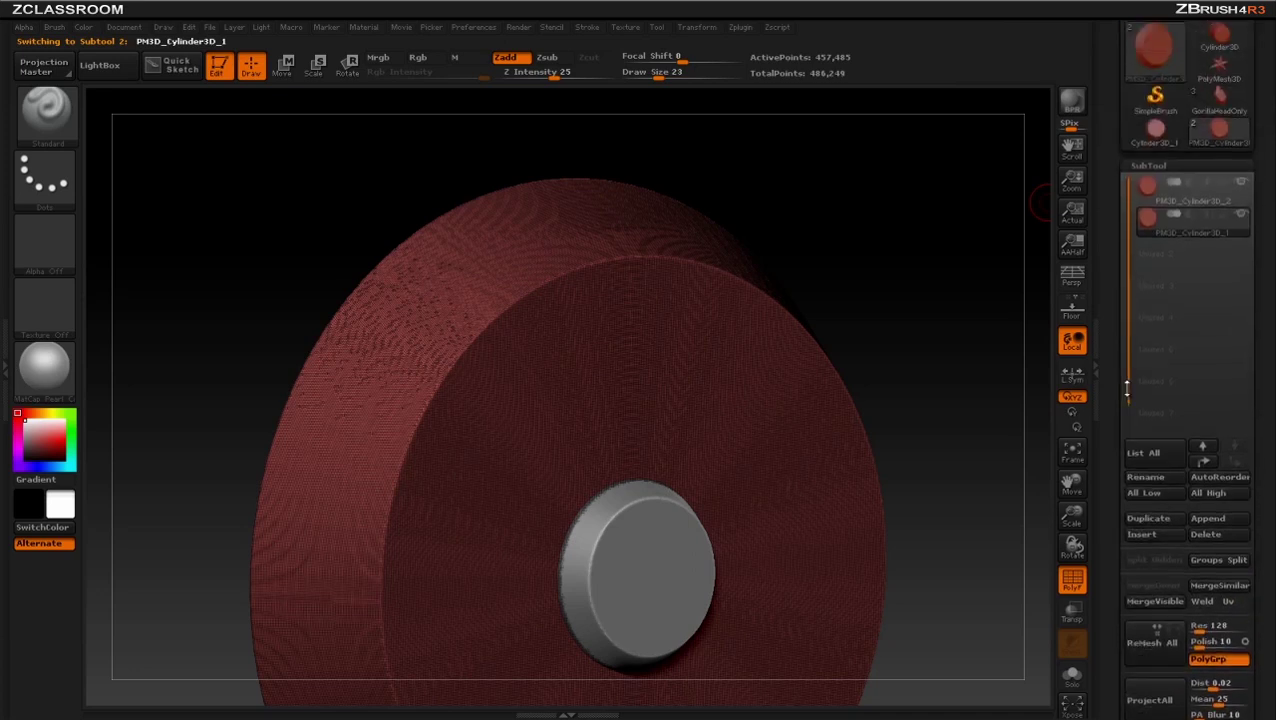
pyautogui.moveTo(1190, 232)
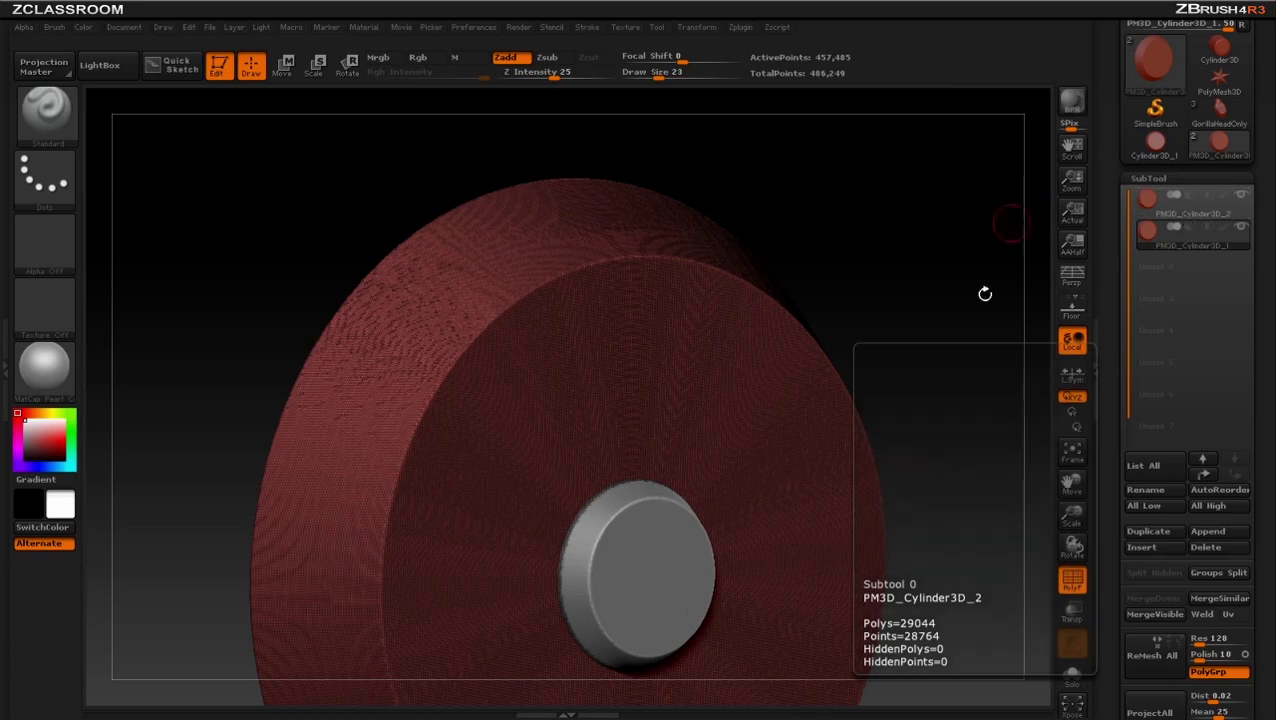
# Check the disc's side without wireframe, revert it, and re-DynaMesh it at resolution 32
pyautogui.moveTo(983, 293); pyautogui.dragTo(968, 364)
pyautogui.click(1073, 582)
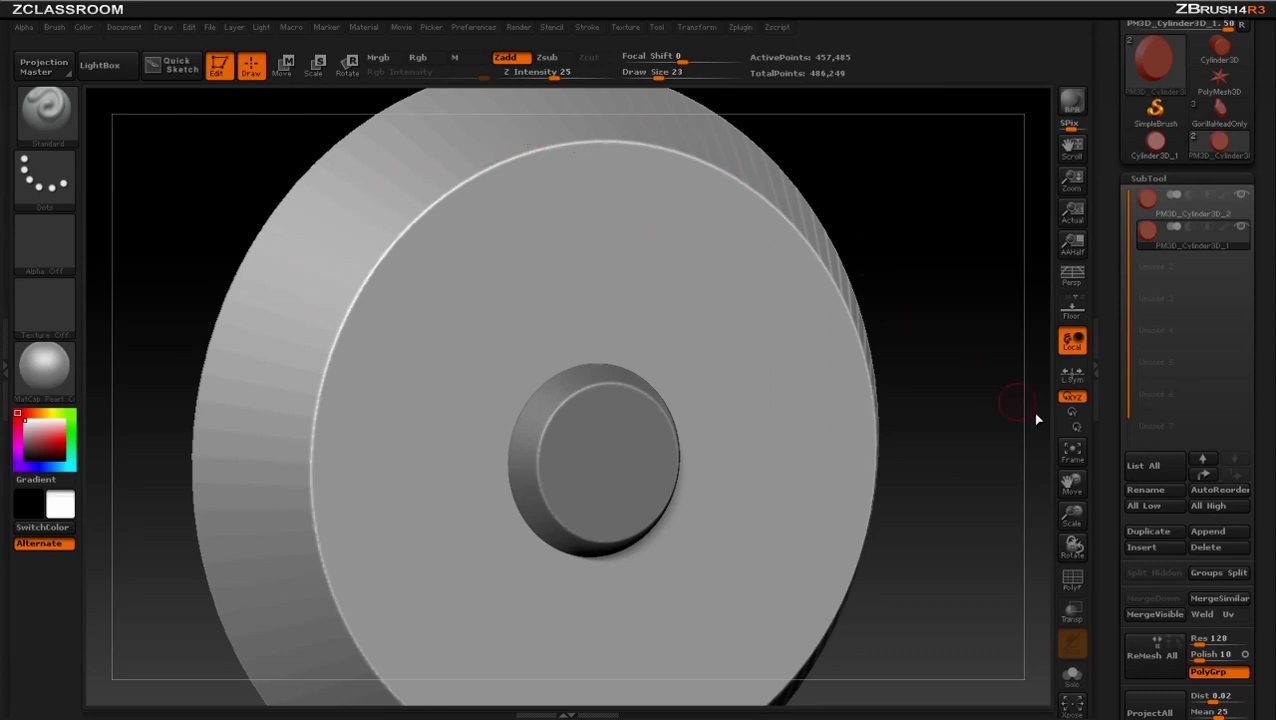
pyautogui.moveTo(1116, 475)
pyautogui.mouseDown()
pyautogui.moveTo(1138, 362)
pyautogui.moveTo(1108, 239)
pyautogui.moveTo(1108, 41)
pyautogui.mouseUp()
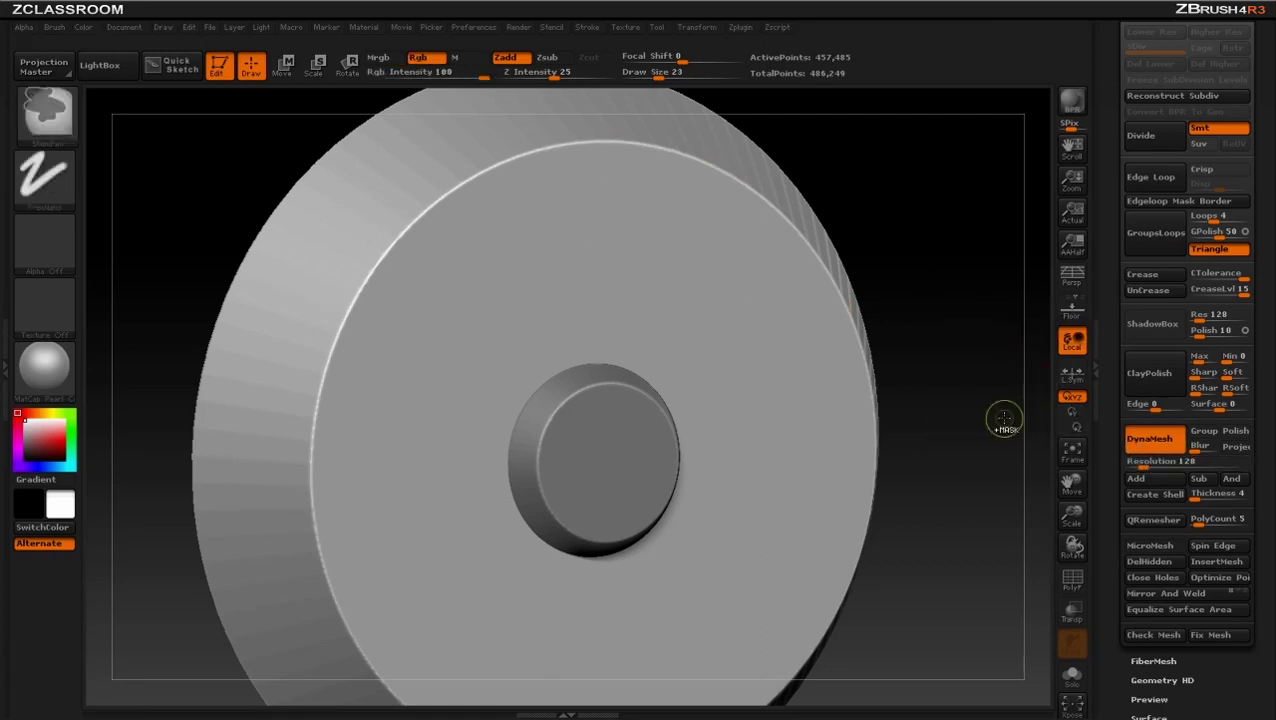
pyautogui.hotkey('ctrl', 'z')
pyautogui.write('32')
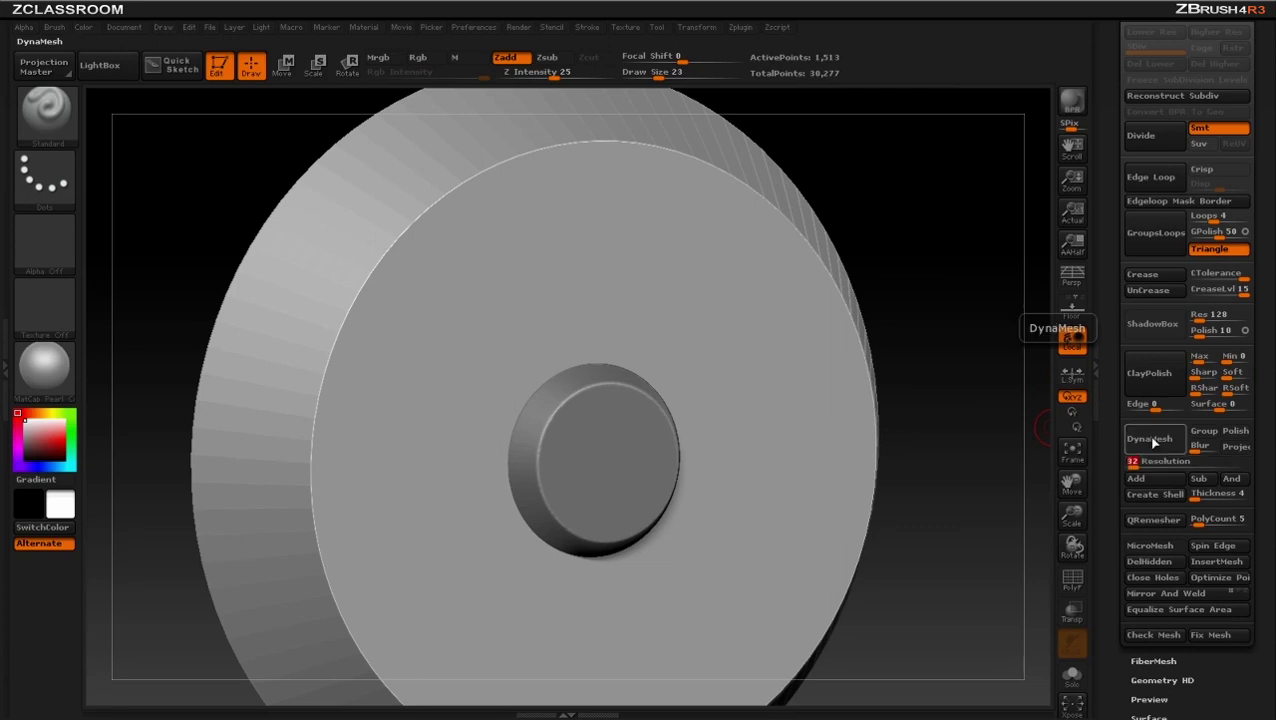
pyautogui.click(1152, 440)
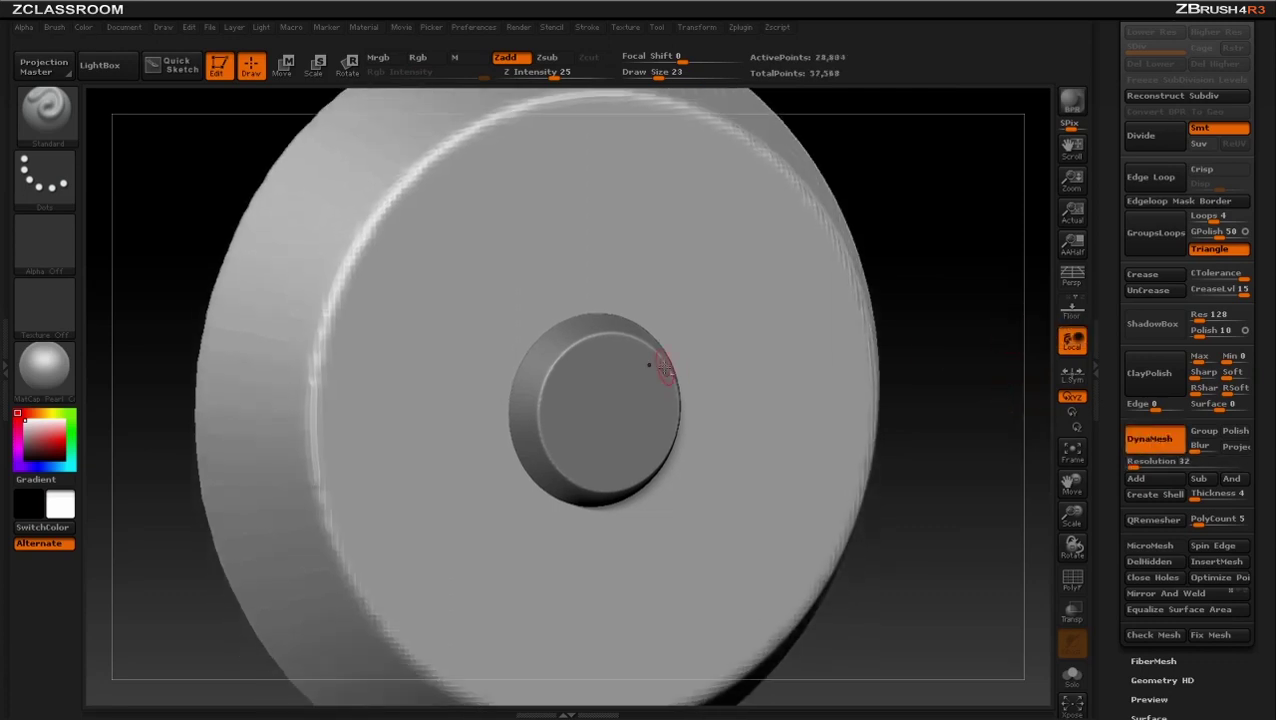
# Toggle the active subtool between the disc and the inner cylinder, ending on the cylinder
pyautogui.keyDown('alt'); pyautogui.click(644, 373); pyautogui.keyUp('alt')
pyautogui.keyDown('alt'); pyautogui.click(524, 296); pyautogui.keyUp('alt')
pyautogui.keyDown('alt'); pyautogui.click(578, 370); pyautogui.keyUp('alt')
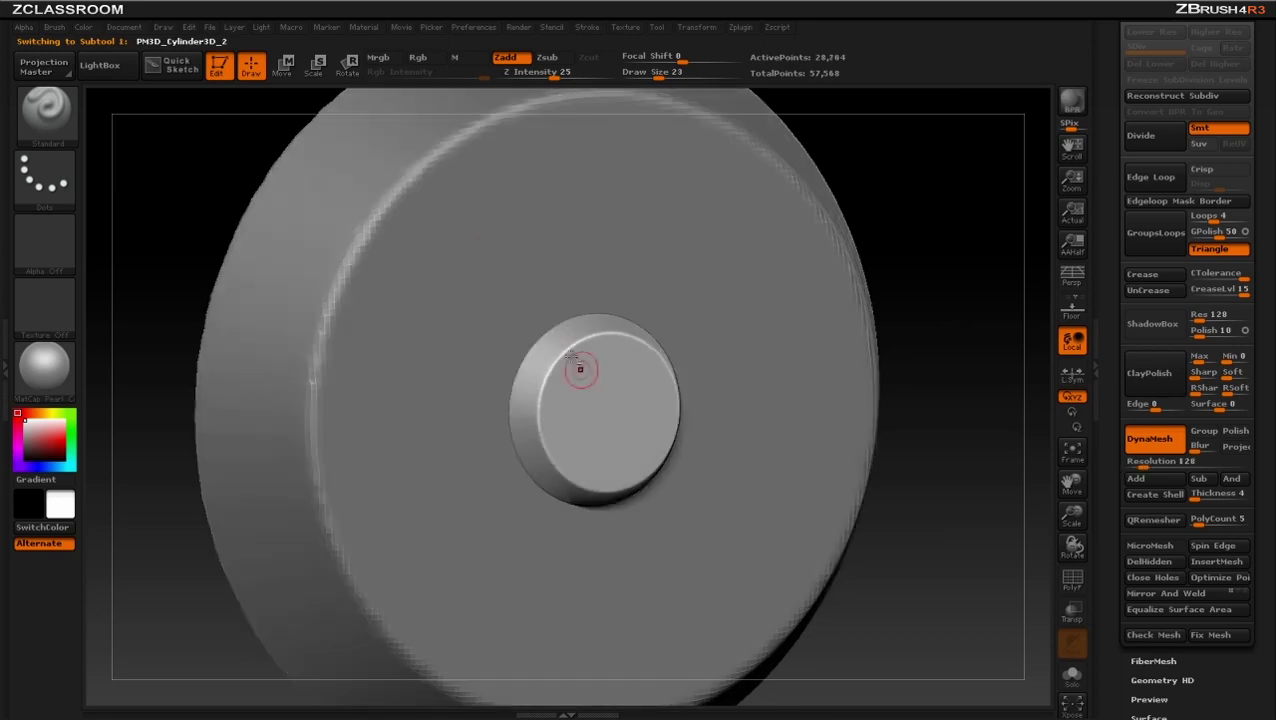
pyautogui.keyDown('alt'); pyautogui.click(478, 243); pyautogui.keyUp('alt')
pyautogui.keyDown('alt'); pyautogui.click(603, 387); pyautogui.keyUp('alt')
pyautogui.scroll(10, 1150, 451)
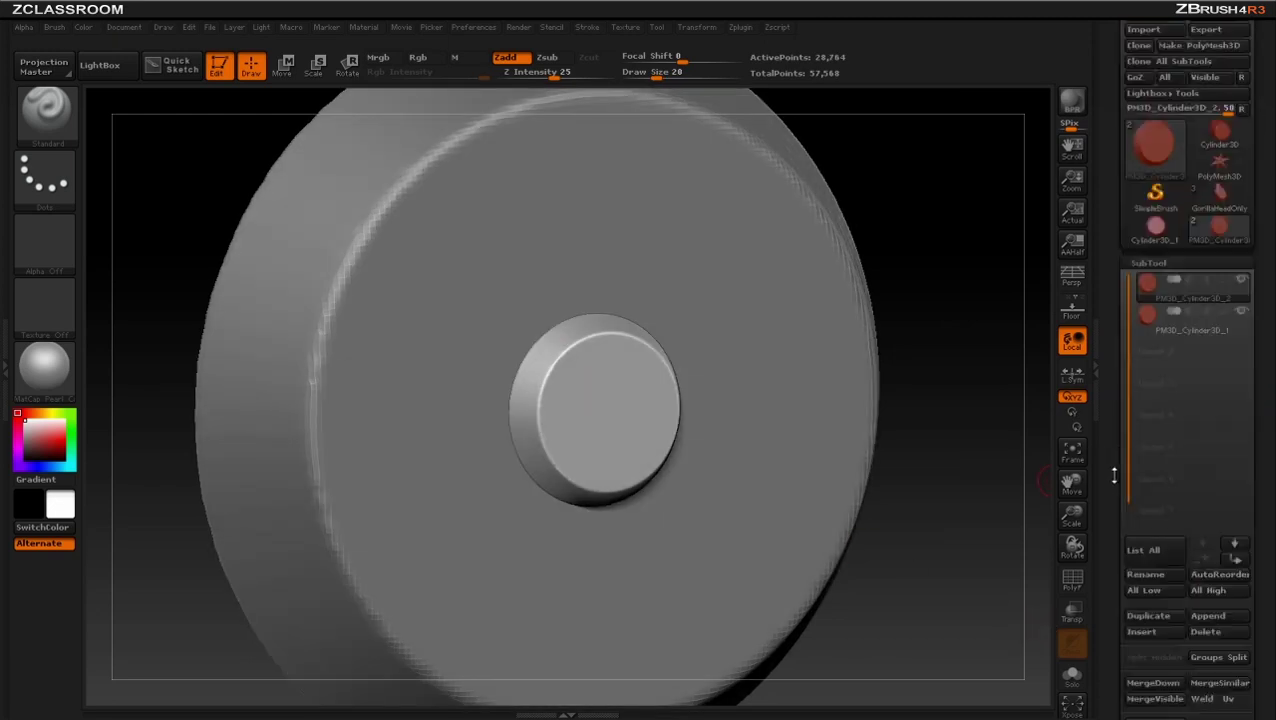
# Select the outer disc subtool and delete it
pyautogui.press('Down')
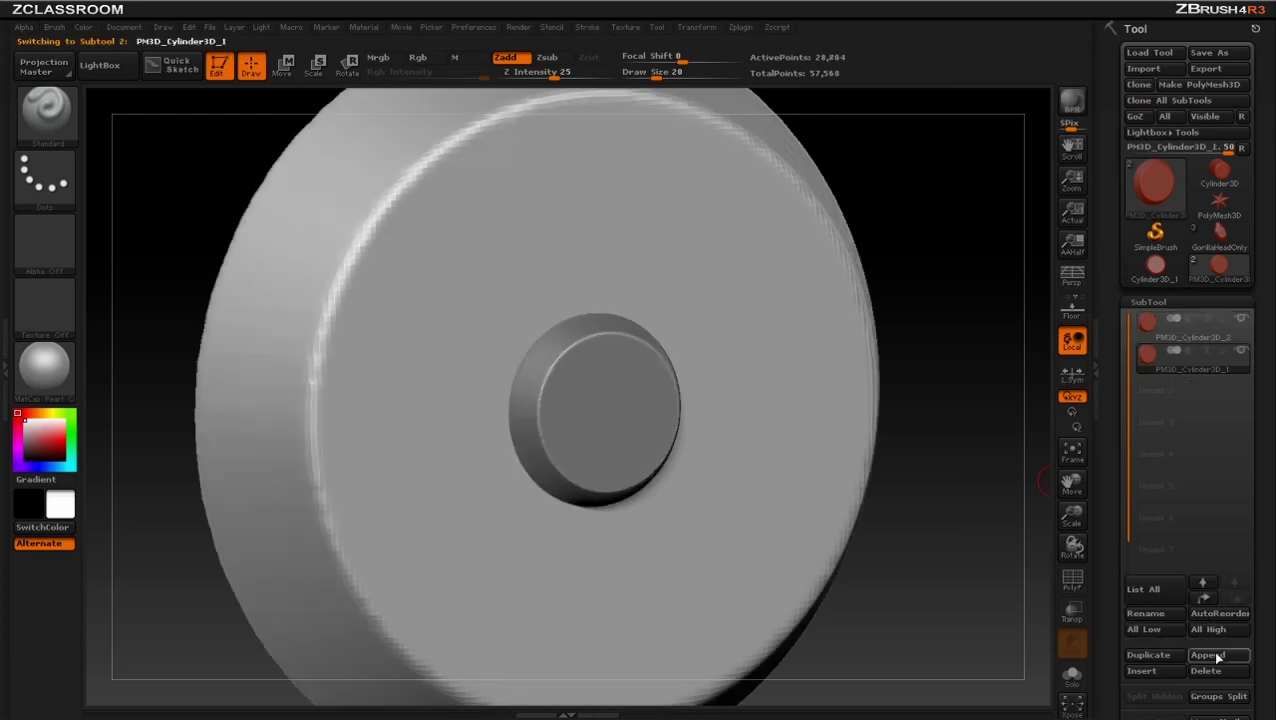
pyautogui.click(1215, 672)
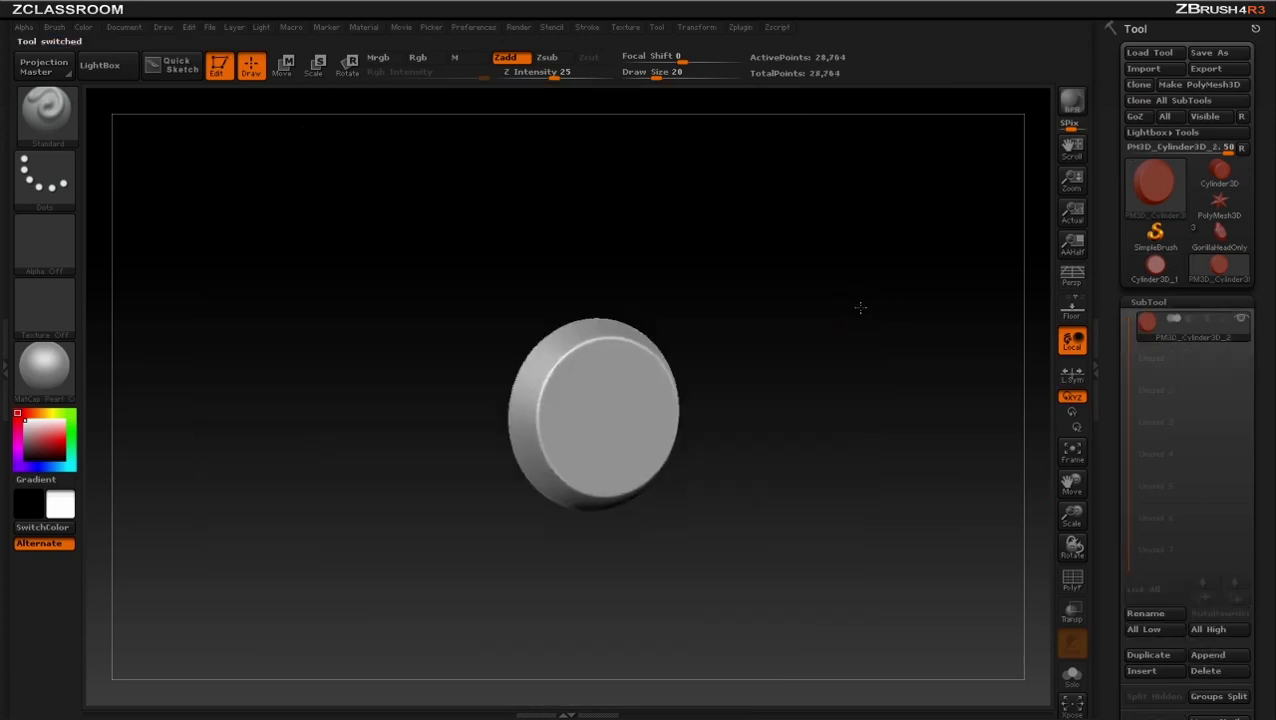
pyautogui.keyDown('alt'); pyautogui.moveTo(860, 305); pyautogui.dragTo(957, 447); pyautogui.keyUp('alt')
# DynaMesh the remaining beveled cylinder at resolution 256 and adjust the brush draw size
pyautogui.scroll(-10, 1112, 355)
pyautogui.scroll(-5, 1112, 355)
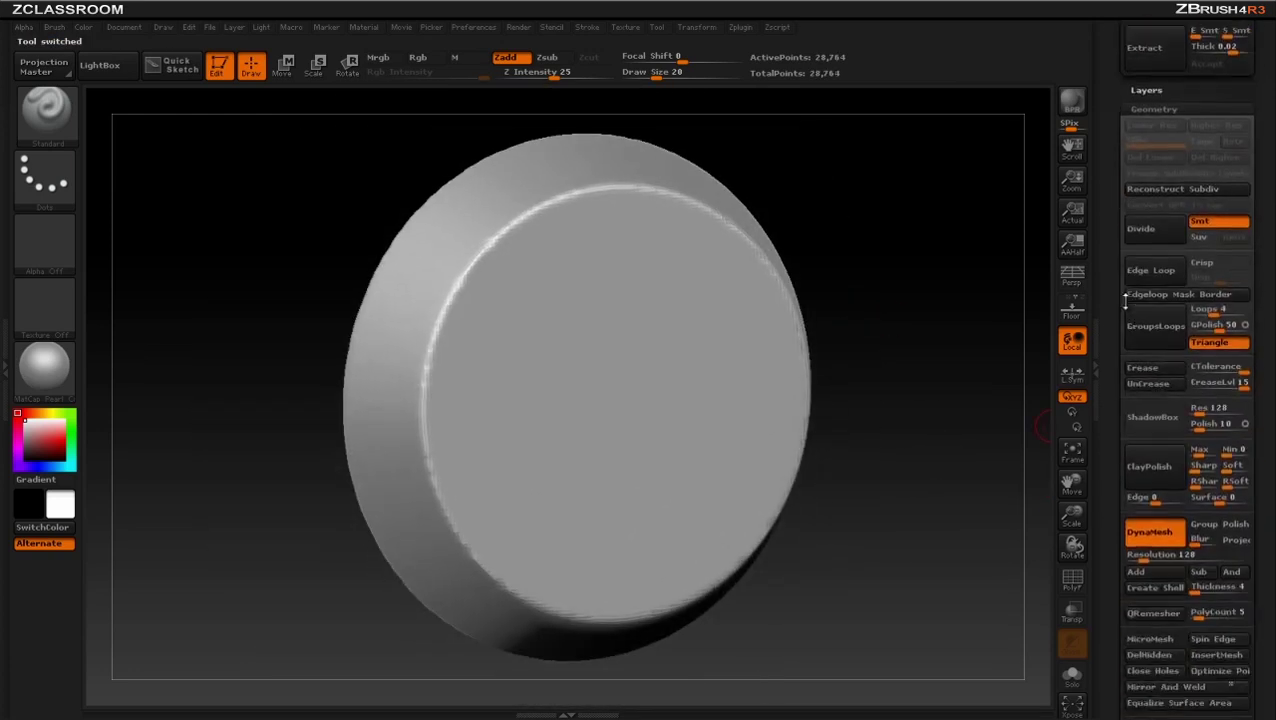
pyautogui.scroll(-5, 1112, 355)
pyautogui.keyDown('ctrl'); pyautogui.moveTo(1011, 370); pyautogui.dragTo(968, 404); pyautogui.keyUp('ctrl')
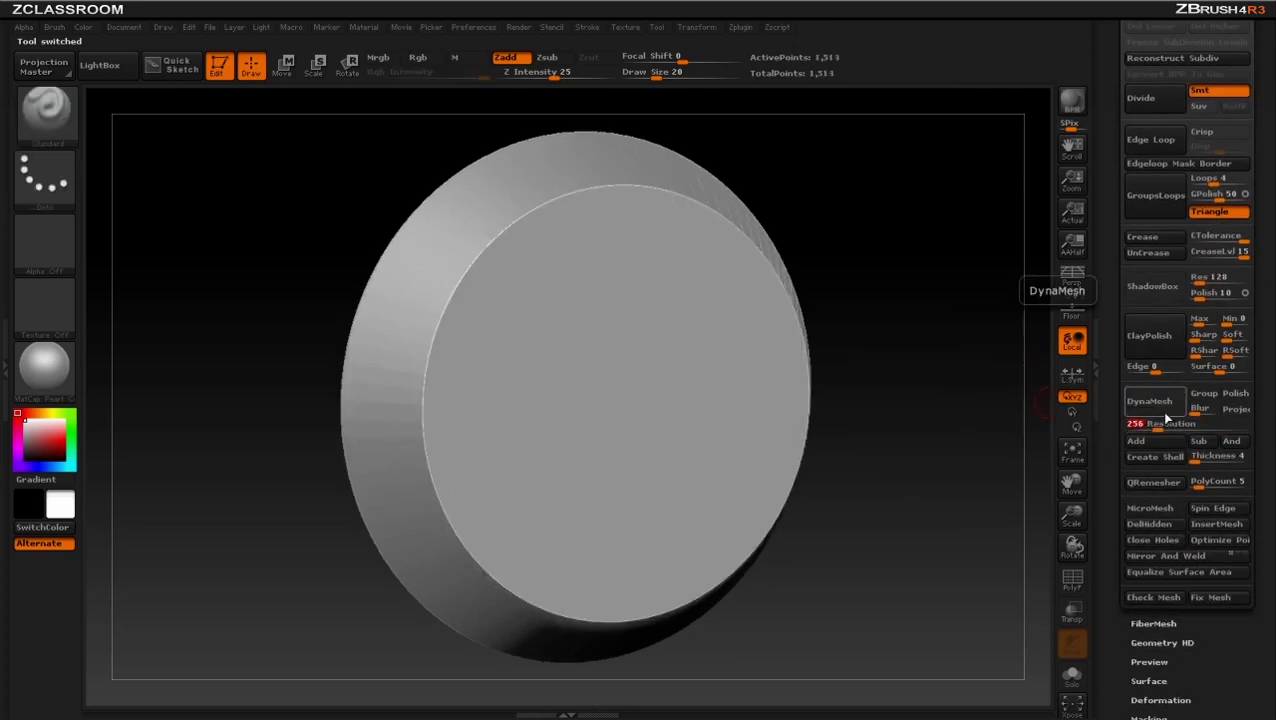
pyautogui.click(1150, 401)
pyautogui.press('s')
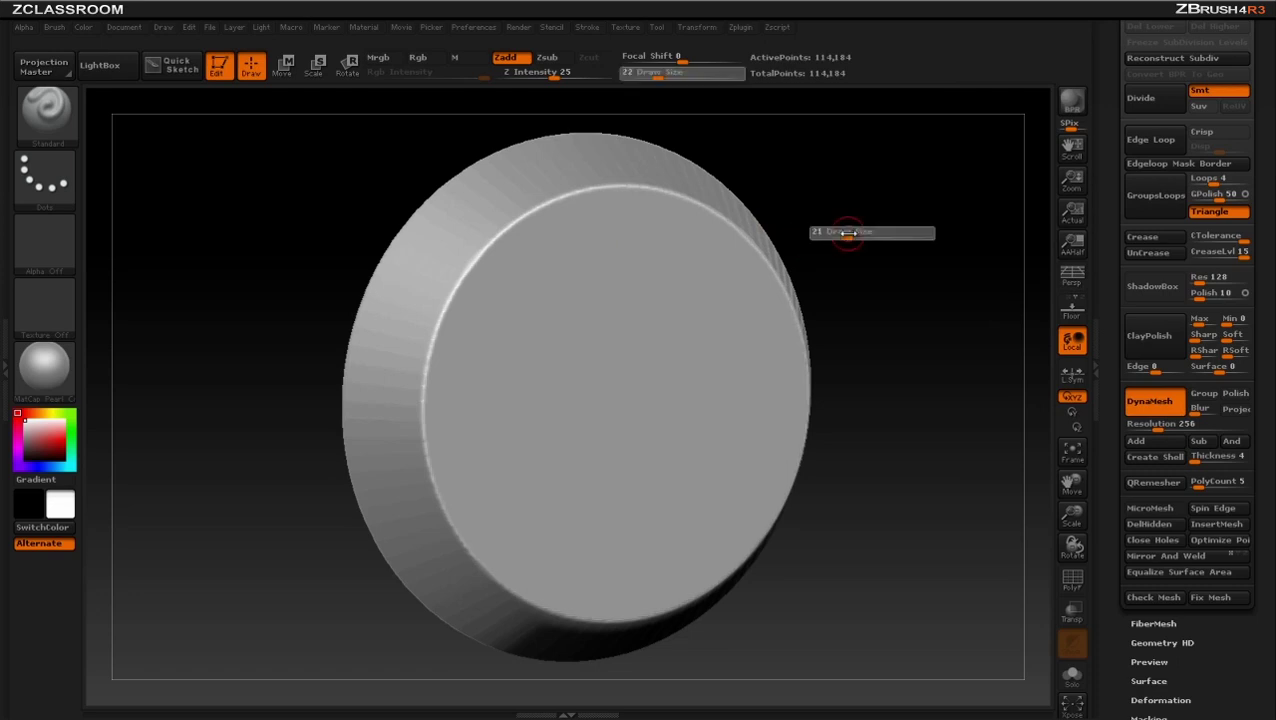
pyautogui.moveTo(846, 234); pyautogui.dragTo(862, 234)
# Load the GorillaHeadOnly model from the Tool palette
pyautogui.scroll(5, 1138, 448)
pyautogui.scroll(5, 1138, 448)
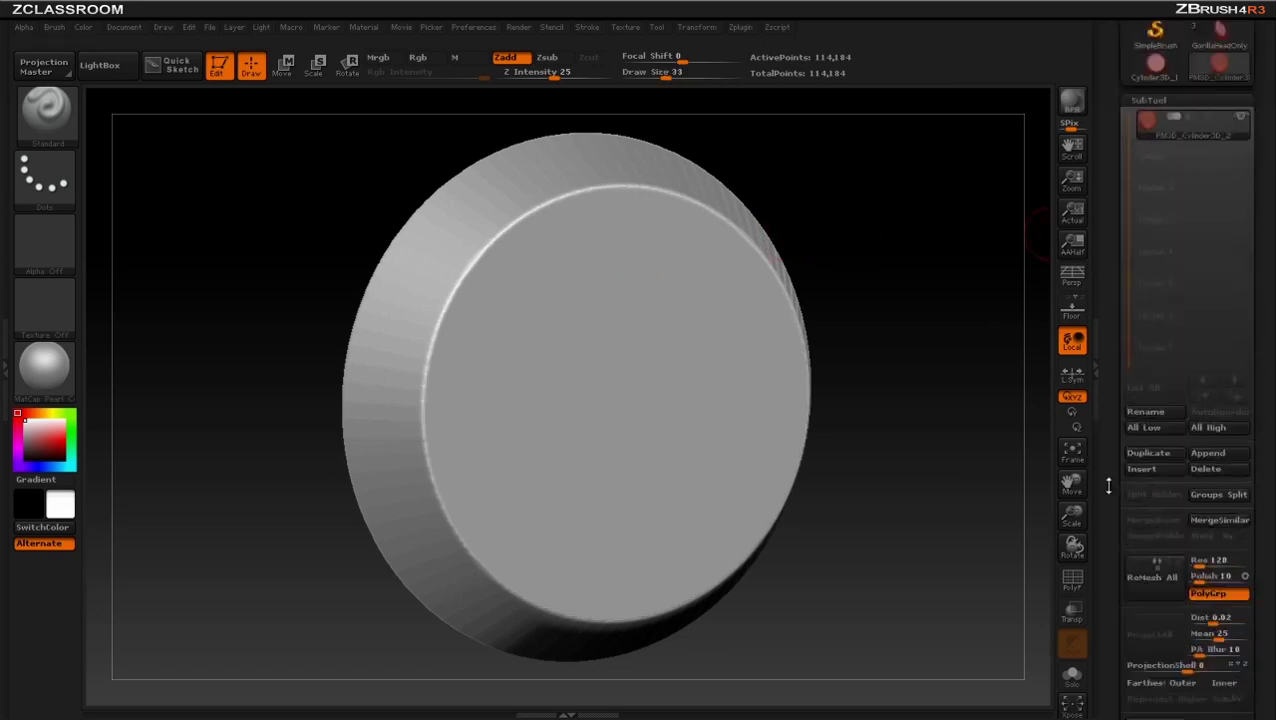
pyautogui.scroll(5, 1138, 448)
pyautogui.click(1220, 240)
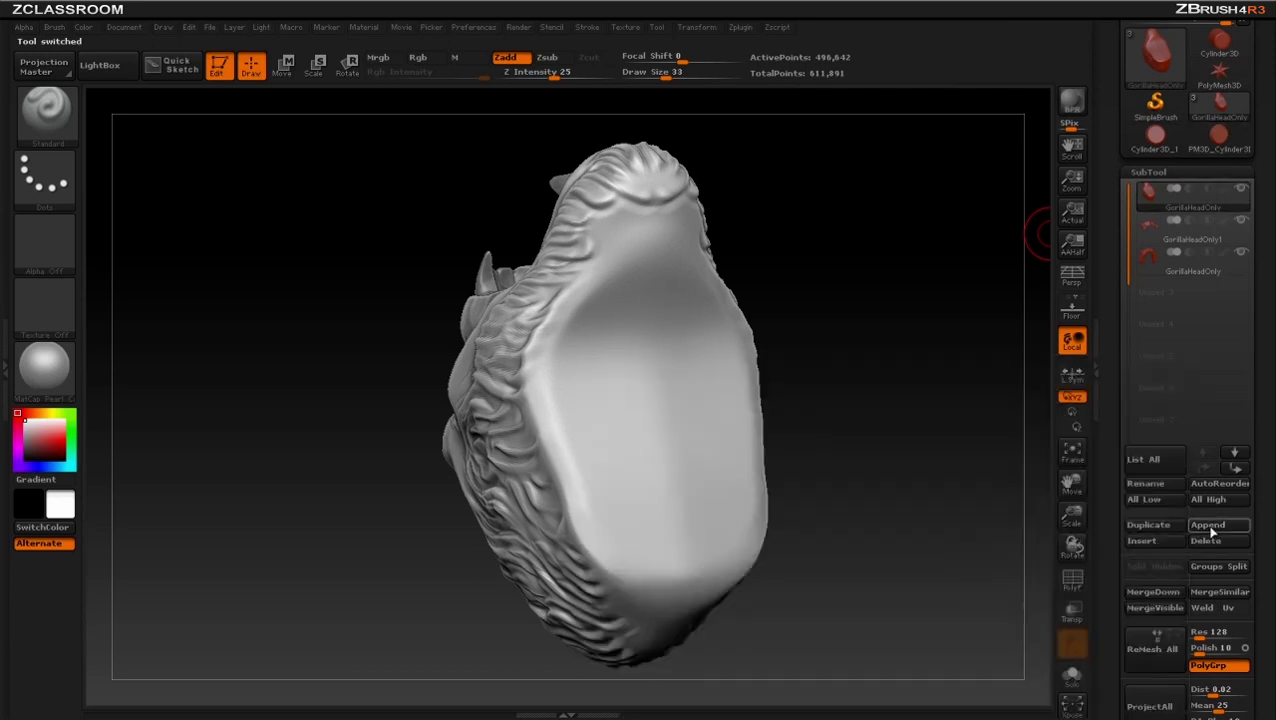
# Append PM3D_Cylinder3D_2 as a fourth subtool and view it from front and side
pyautogui.click(1208, 525)
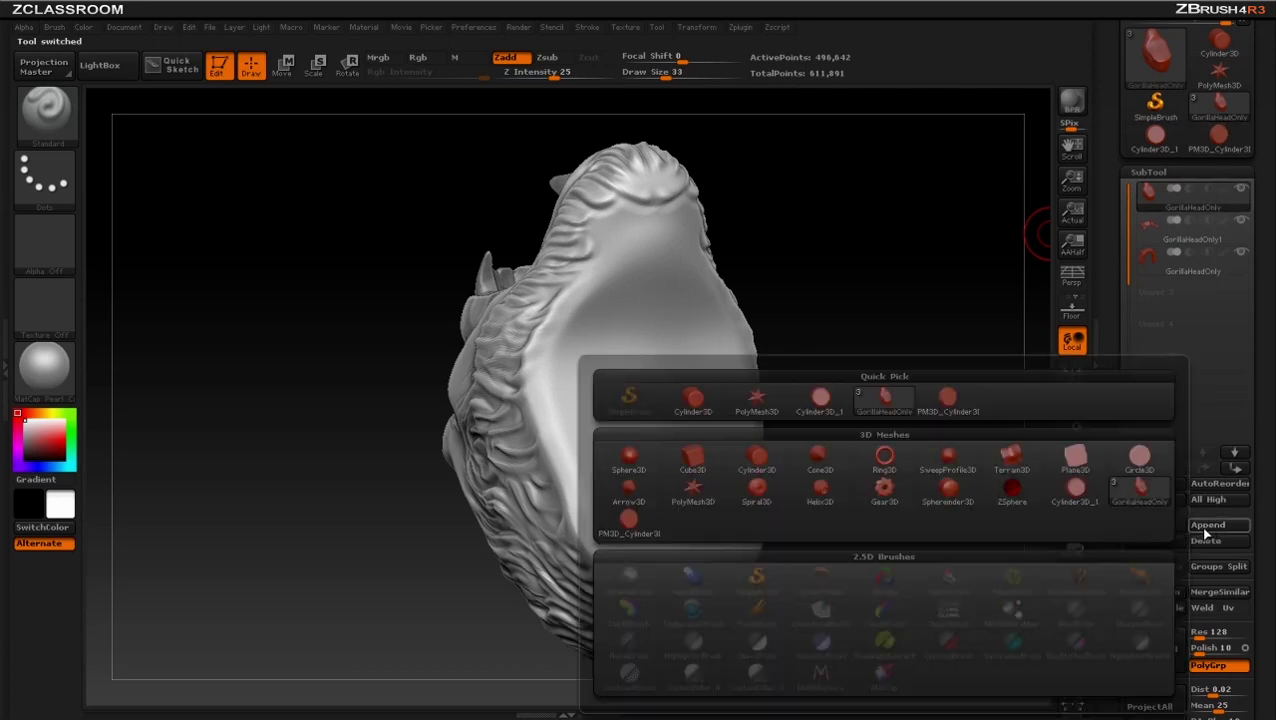
pyautogui.click(1083, 497)
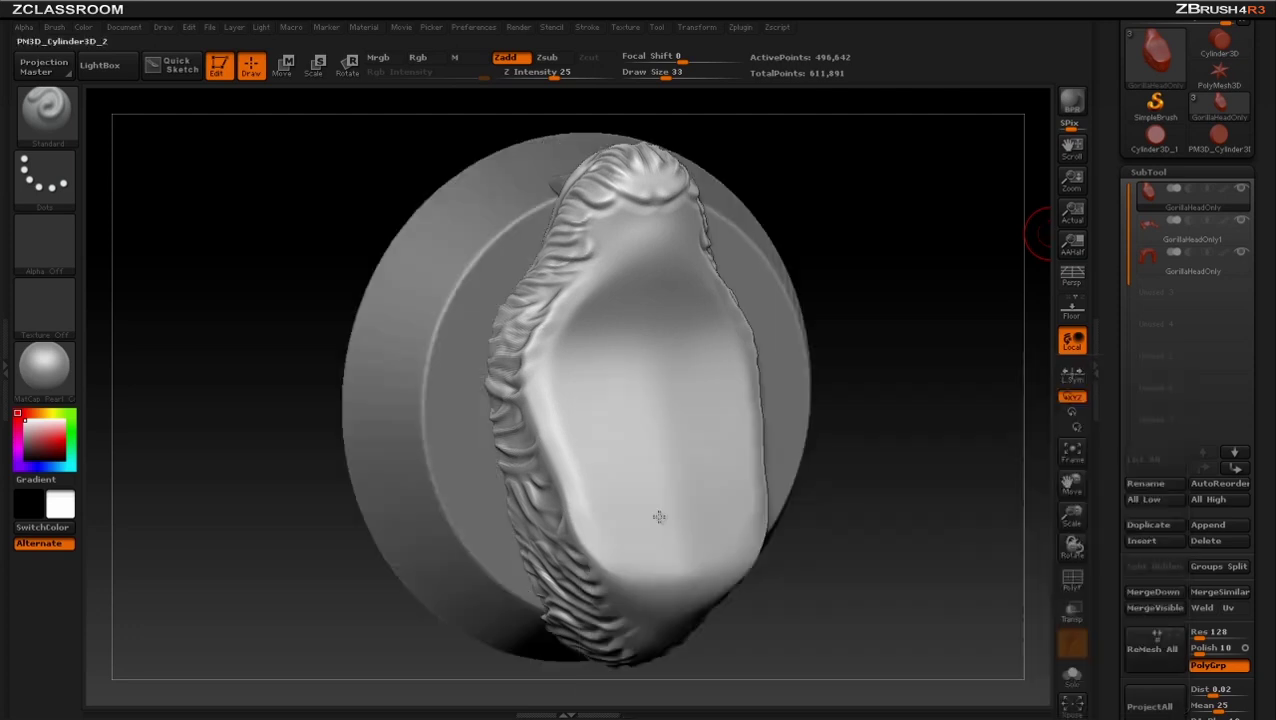
pyautogui.moveTo(906, 205)
pyautogui.mouseDown()
pyautogui.moveTo(908, 420)
pyautogui.moveTo(943, 456)
pyautogui.mouseUp()
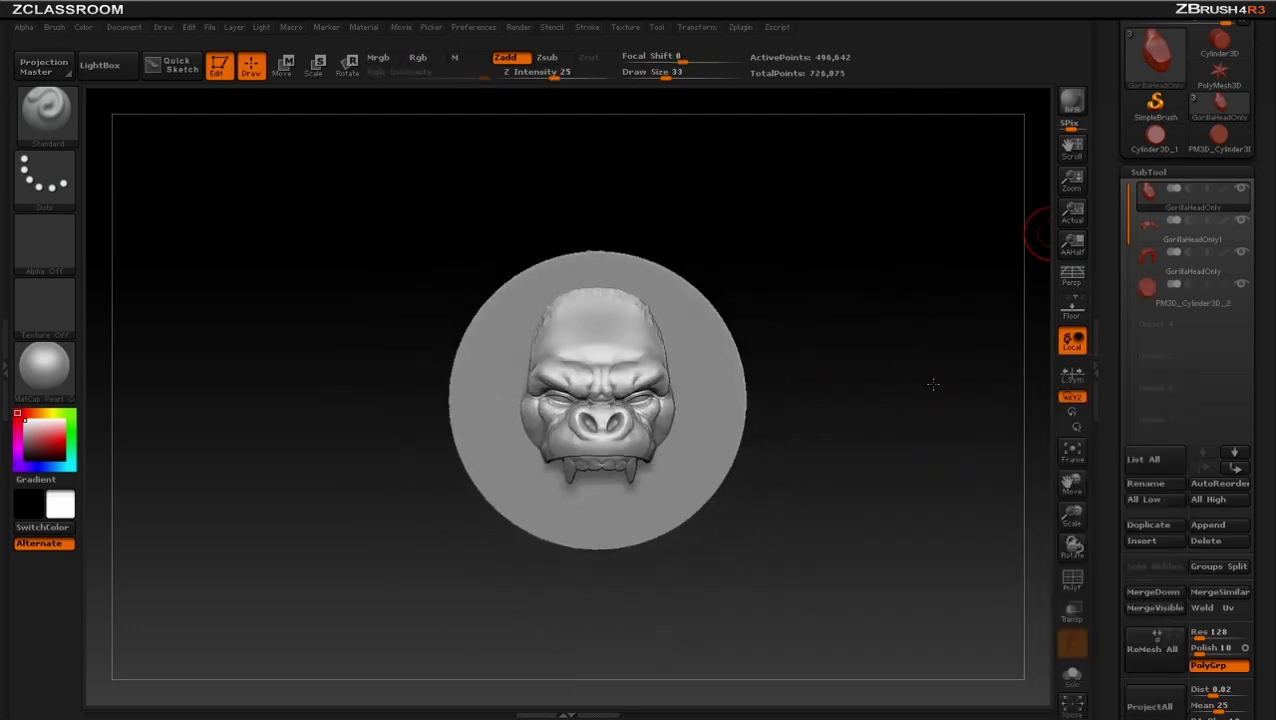
pyautogui.moveTo(931, 382); pyautogui.dragTo(920, 376)
# Select the appended disc and use Deformation Rotate to stand it upright facing forward
pyautogui.write('s19')
pyautogui.keyDown('alt'); pyautogui.click(578, 343); pyautogui.keyUp('alt')
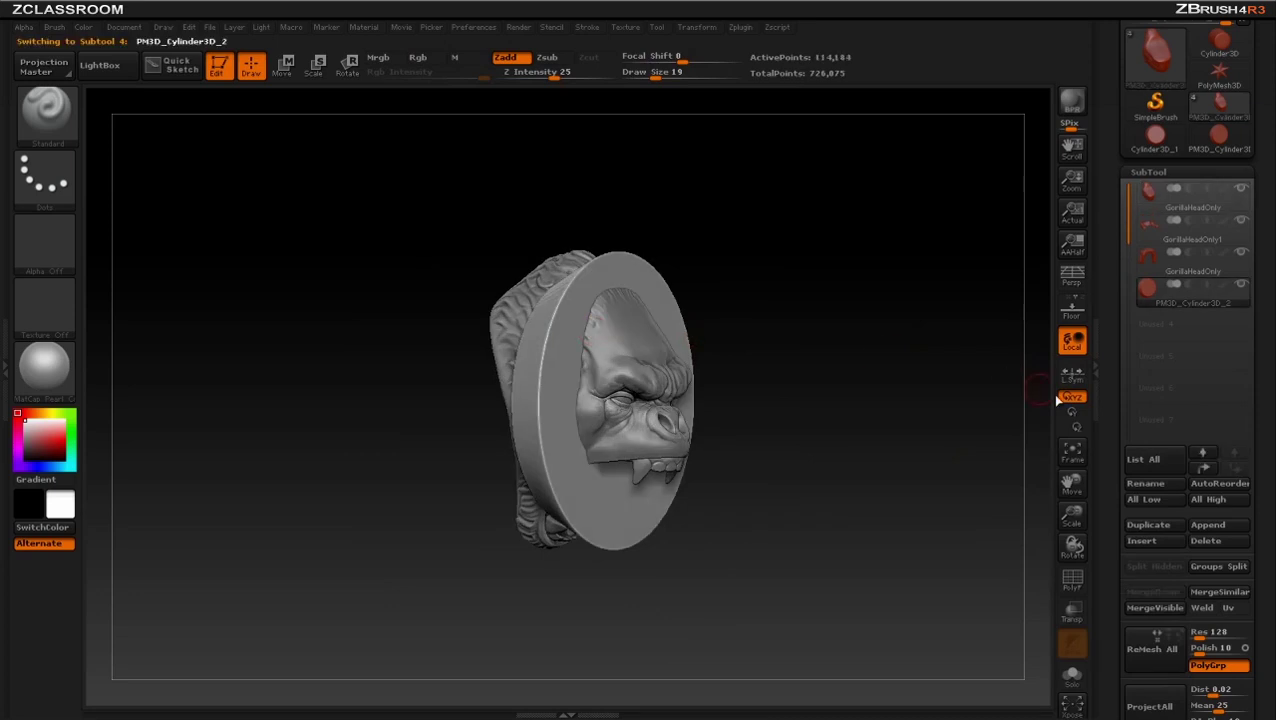
pyautogui.scroll(-5, 1183, 300)
pyautogui.click(1160, 354)
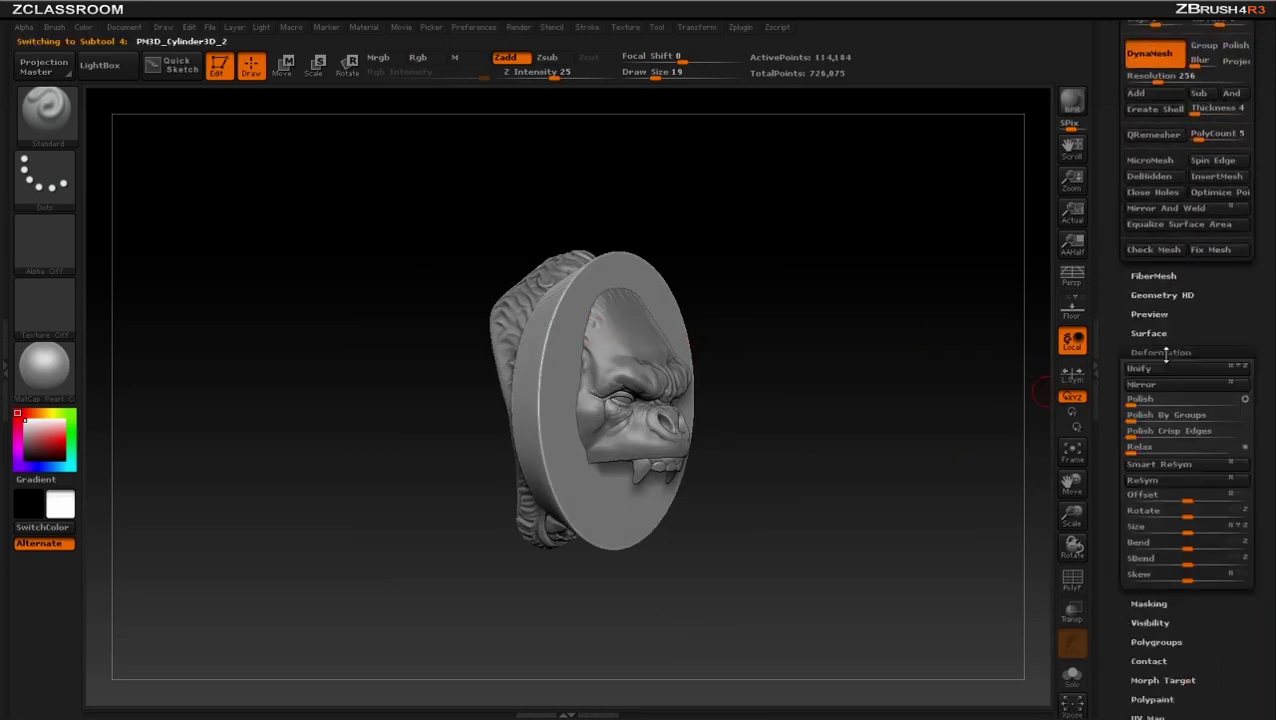
pyautogui.scroll(-3, 1190, 370)
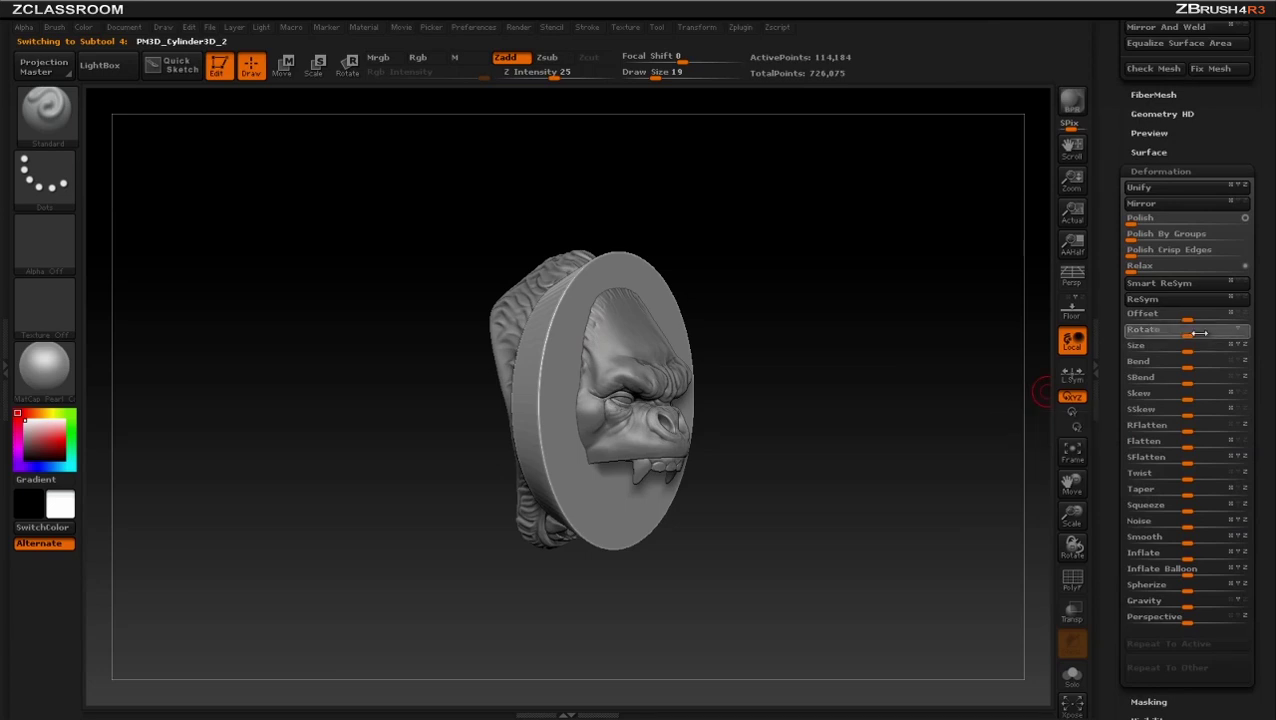
pyautogui.moveTo(1190, 331); pyautogui.dragTo(1210, 331)
pyautogui.moveTo(806, 327)
pyautogui.keyDown('shift'); pyautogui.mouseDown()
pyautogui.moveTo(876, 313)
pyautogui.moveTo(709, 339)
pyautogui.mouseUp(); pyautogui.keyUp('shift')
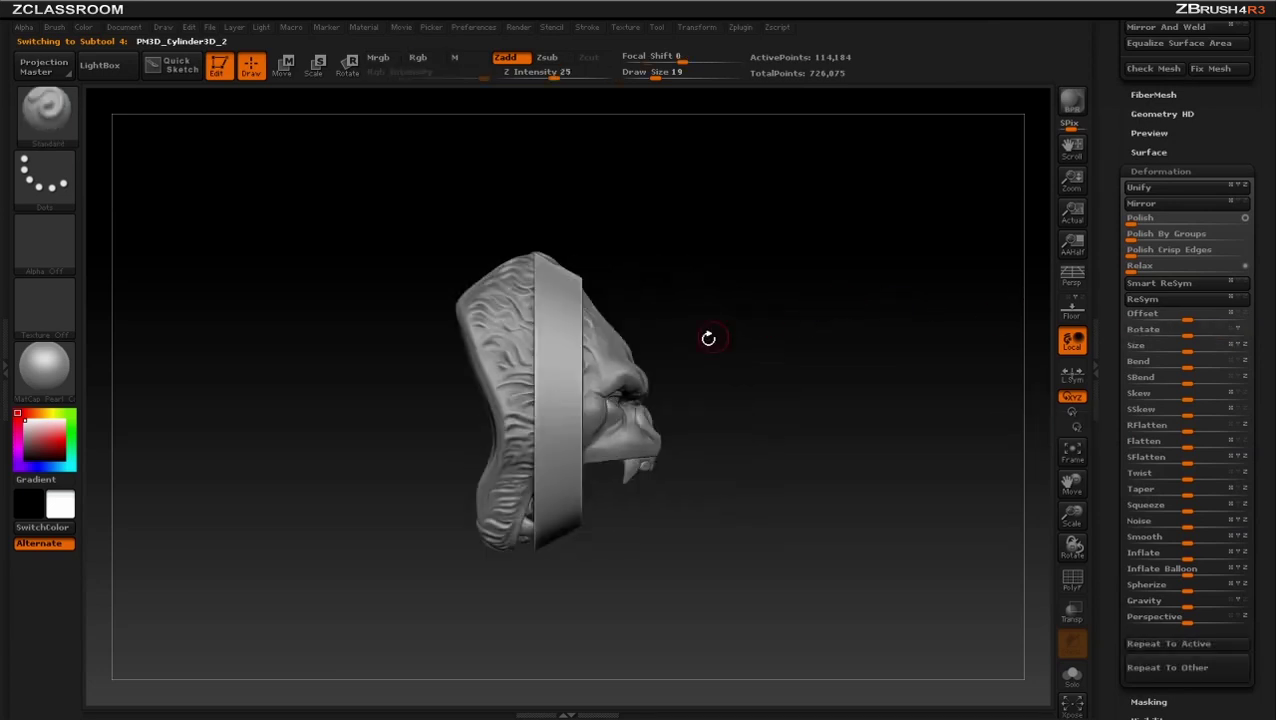
# Move the disc back along the head with Transpose so the face projects in front
pyautogui.press('w')
pyautogui.moveTo(567, 364); pyautogui.dragTo(834, 364)
pyautogui.moveTo(663, 362)
pyautogui.keyDown('shift'); pyautogui.mouseDown()
pyautogui.moveTo(790, 375)
pyautogui.moveTo(807, 165)
pyautogui.mouseUp(); pyautogui.keyUp('shift')
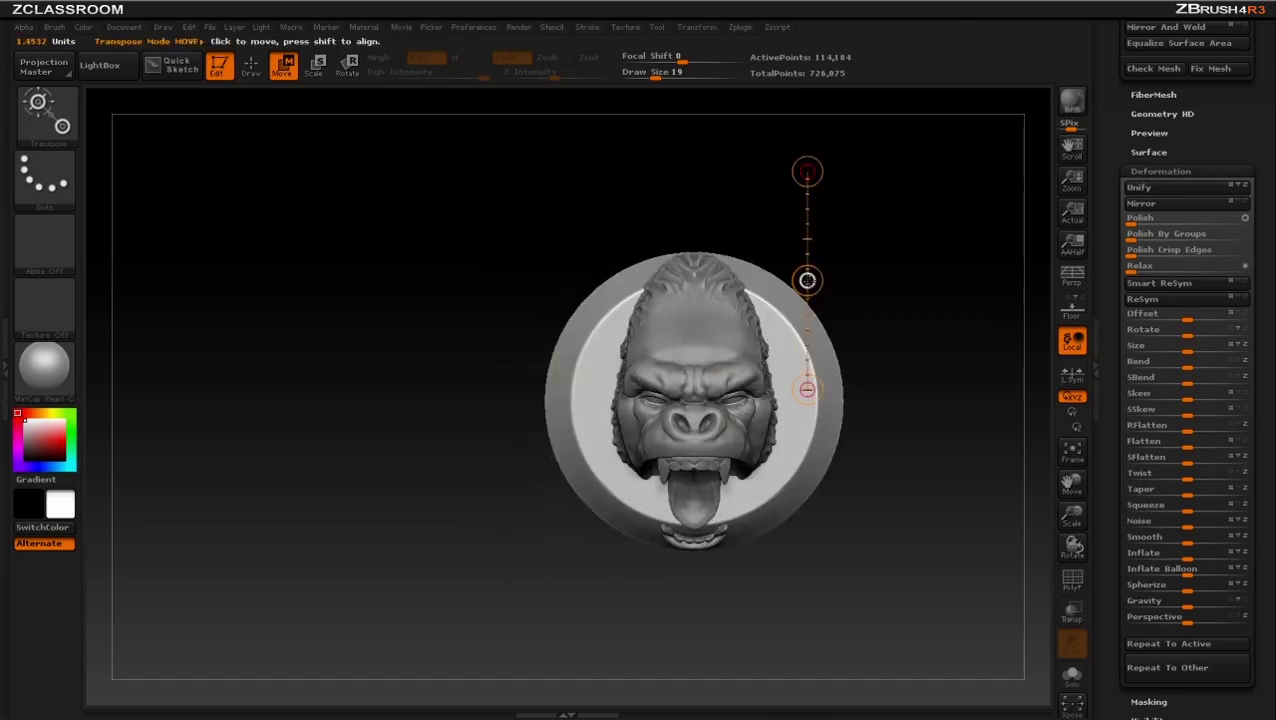
pyautogui.moveTo(807, 279); pyautogui.dragTo(820, 228)
pyautogui.hotkey('ctrl', 'z')
pyautogui.moveTo(961, 248); pyautogui.dragTo(721, 333)
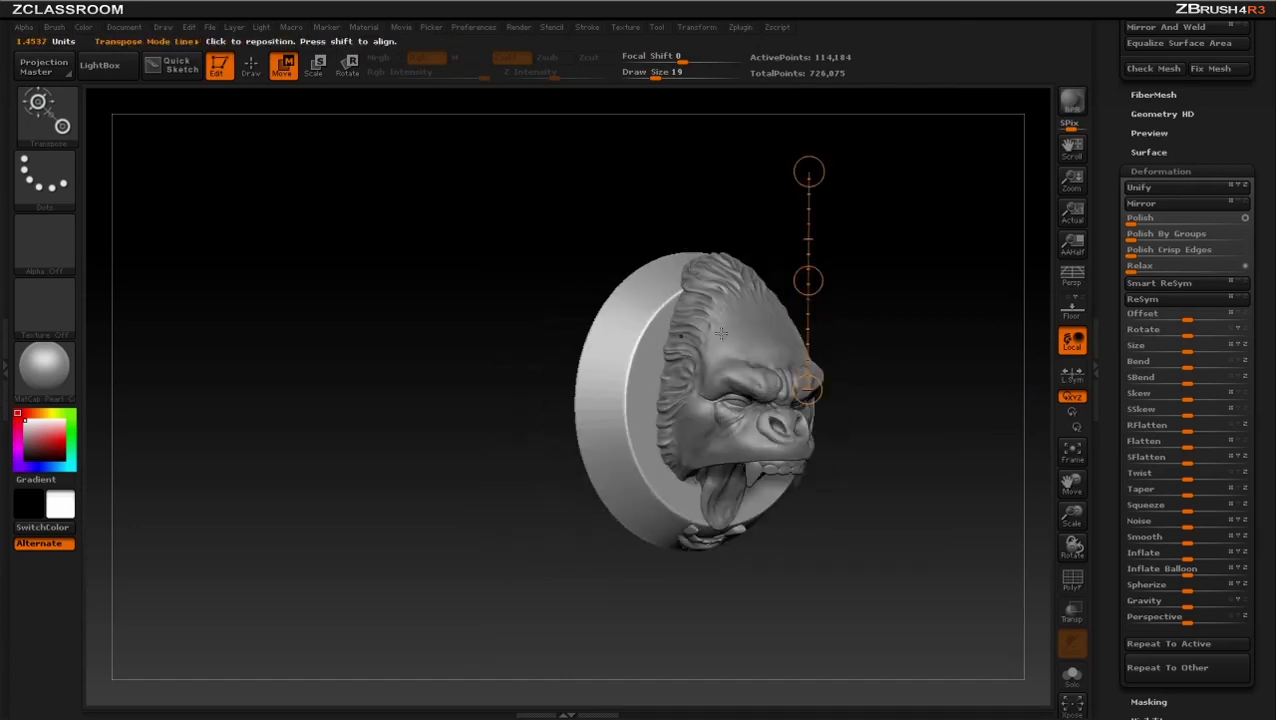